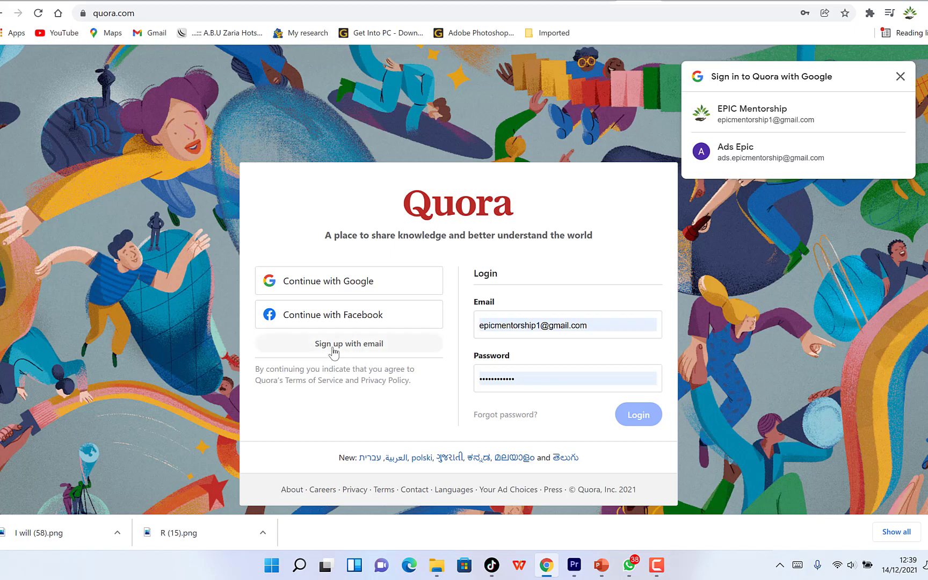
Sign in to Quora with the EPIC Mentorship Google account and allow the site to show notifications
click(503, 318)
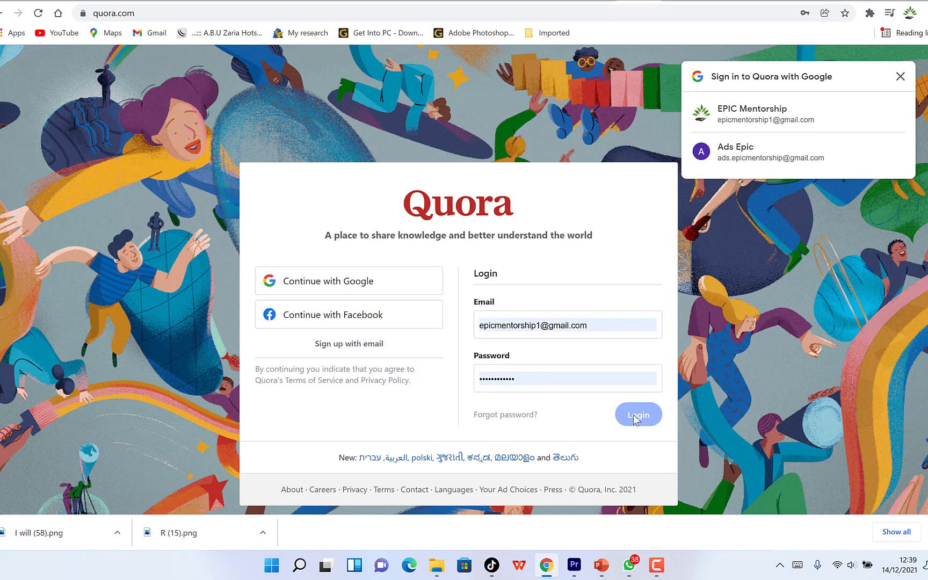
click(751, 101)
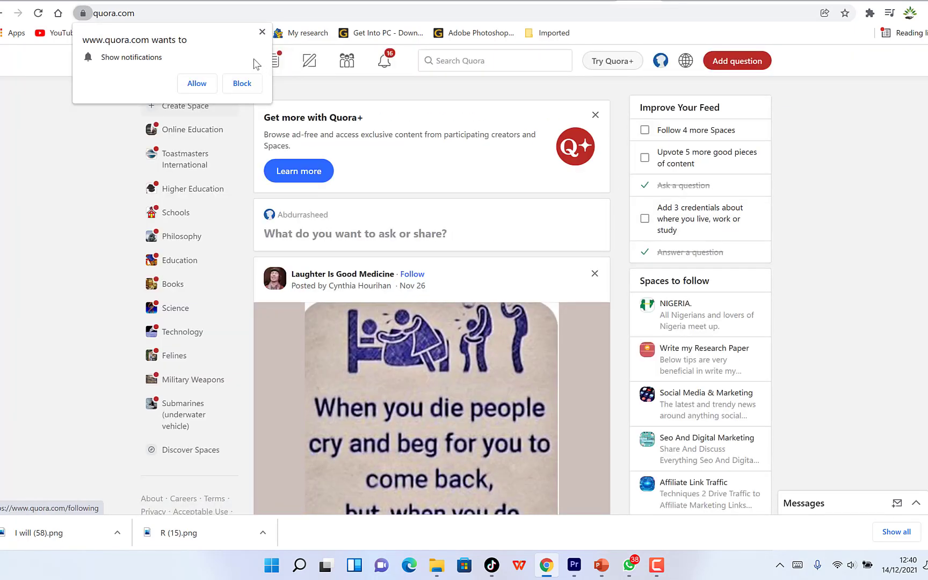
click(204, 85)
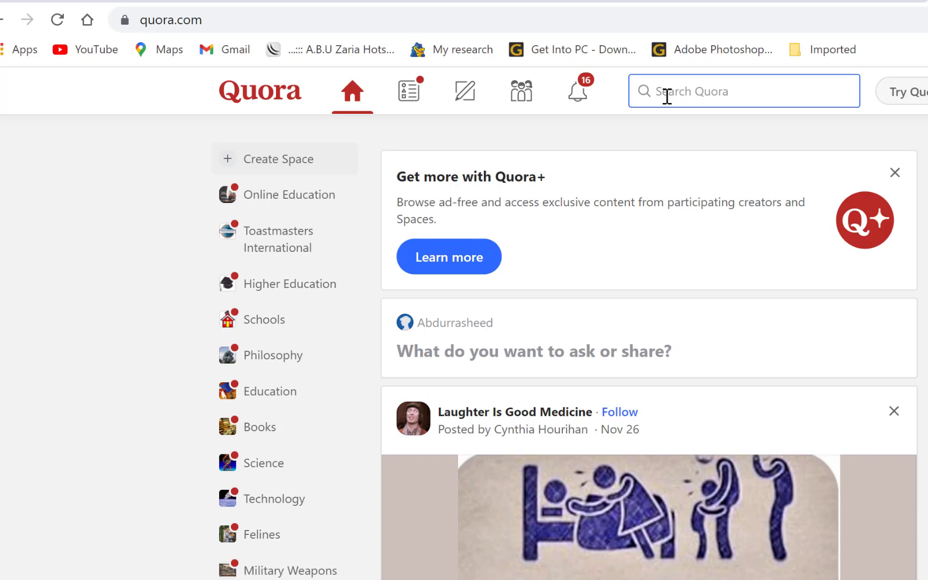
Look up "who invented facebook" in Quora's search suggestions, and clear the query
click(683, 96)
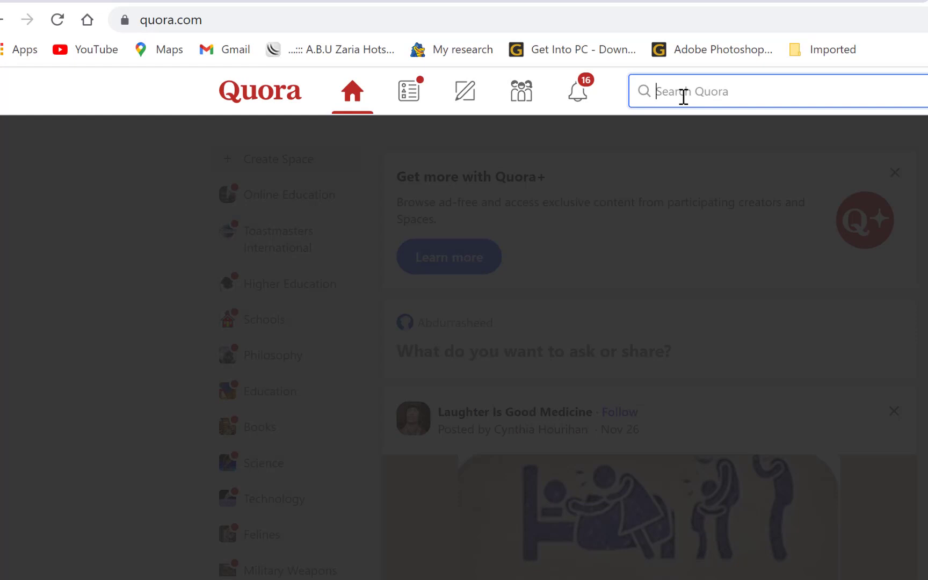
text(who invented facebook)
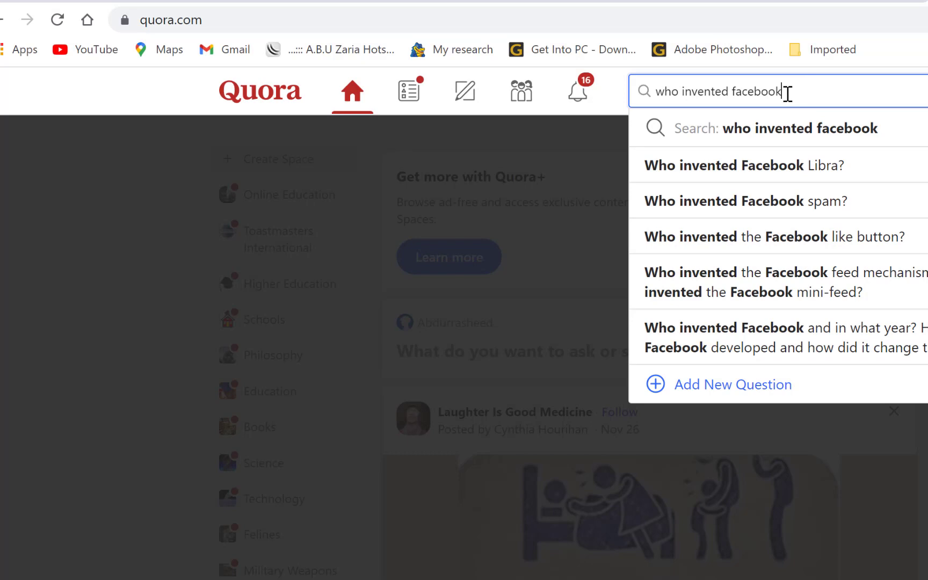
key(BackSpace)
key(BackSpace)
key(BackSpace)
key(BackSpace)
key(BackSpace)
key(BackSpace)
key(BackSpace)
key(BackSpace)
key(BackSpace)
key(BackSpace)
key(BackSpace)
key(BackSpace)
key(BackSpace)
key(BackSpace)
key(BackSpace)
key(BackSpace)
key(BackSpace)
key(BackSpace)
key(BackSpace)
key(BackSpace)
key(Escape)
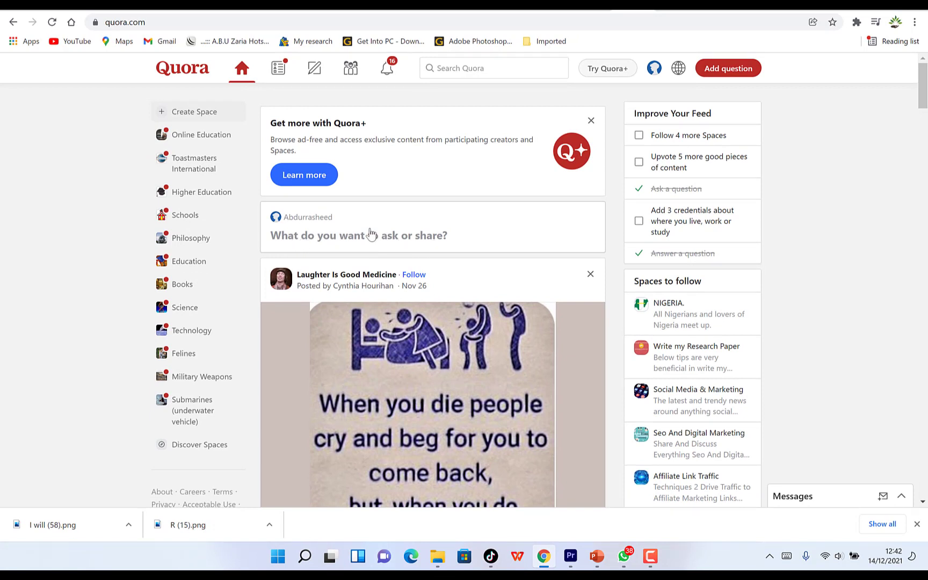
Examine the audience and post-type options of the new-question form without posting anything
click(331, 237)
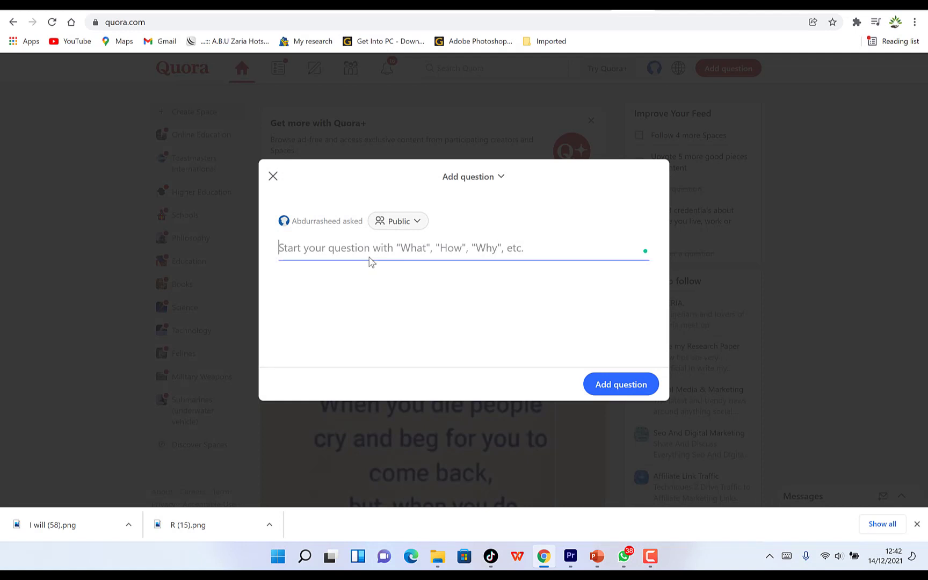
click(419, 221)
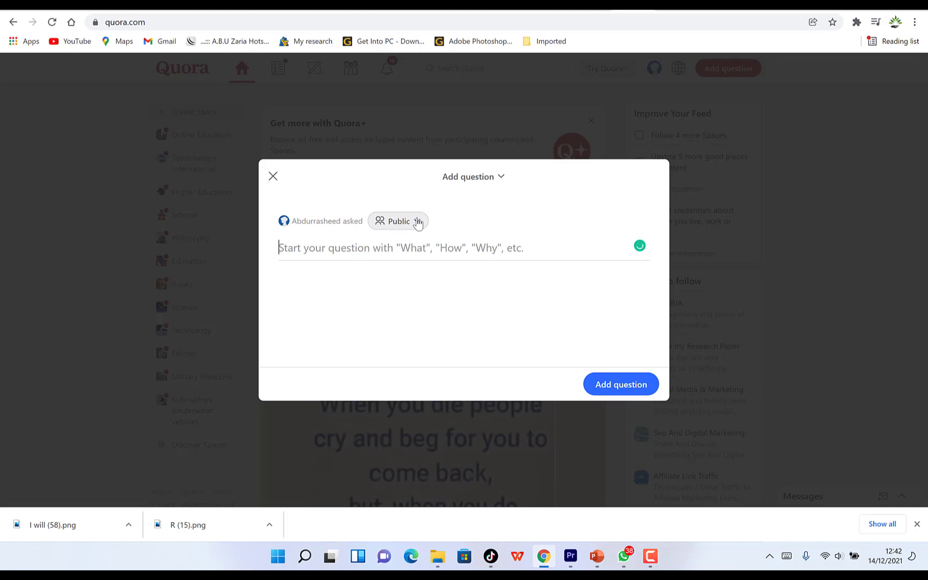
click(418, 222)
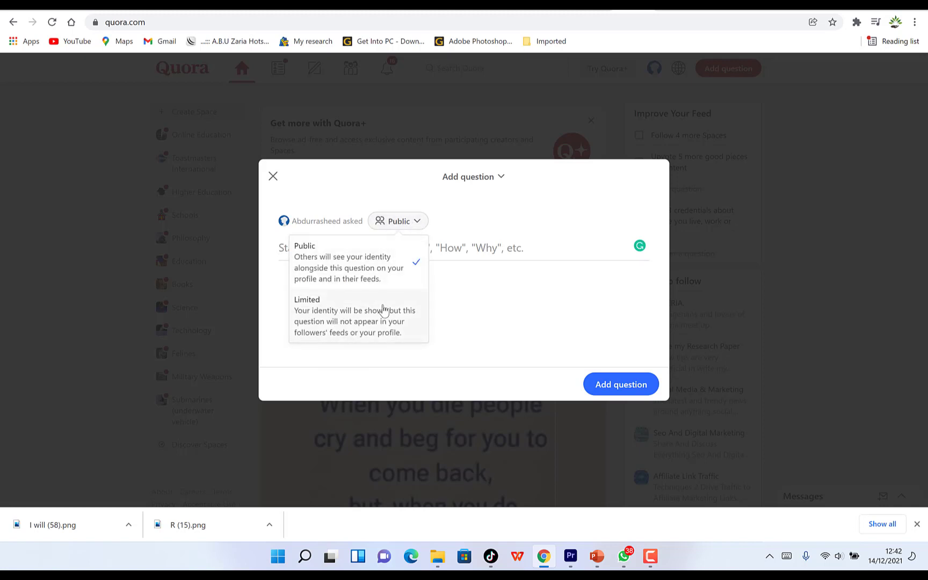
click(467, 292)
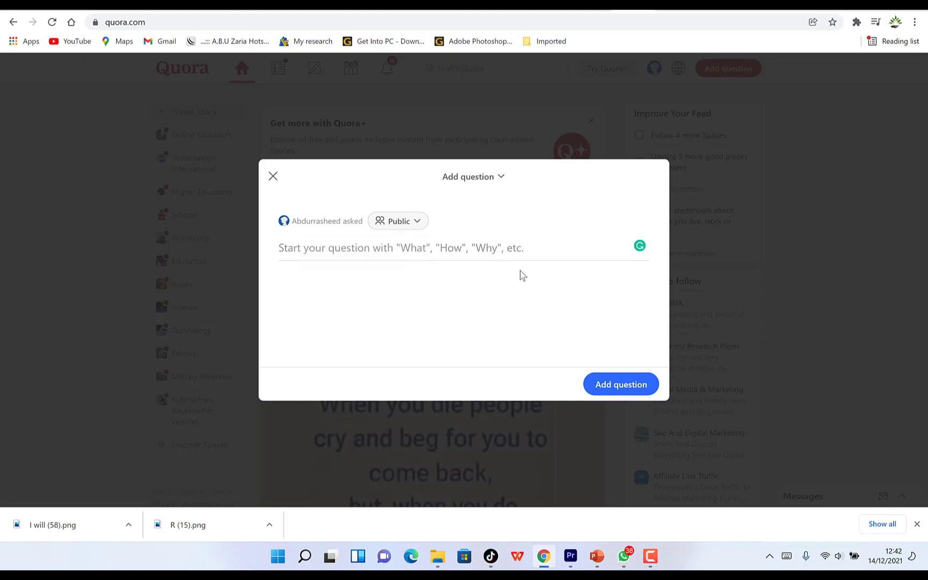
click(501, 177)
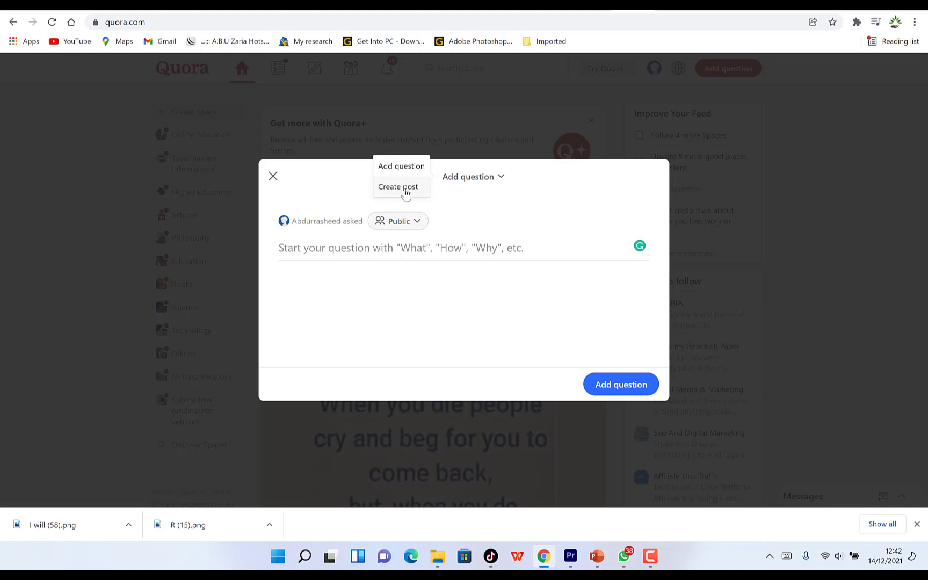
click(273, 176)
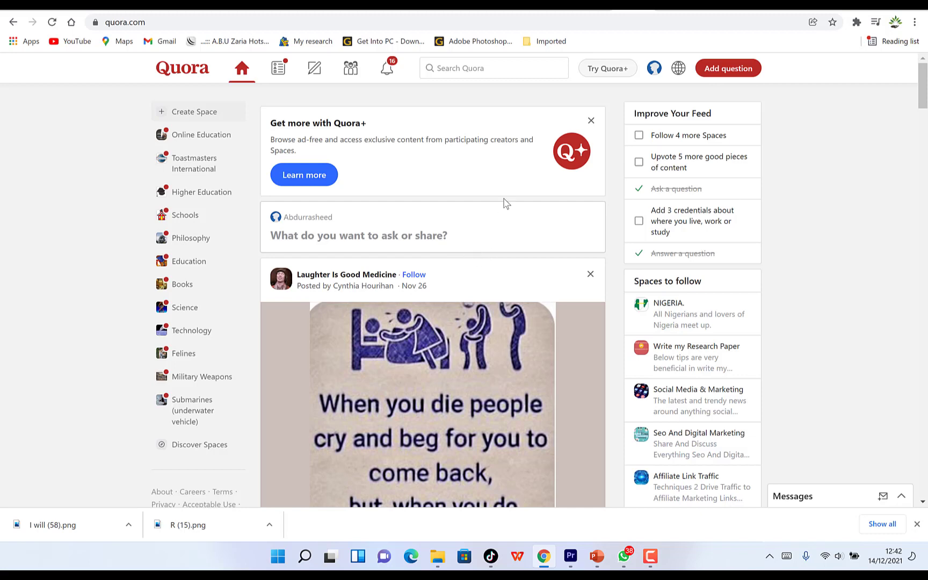
click(723, 71)
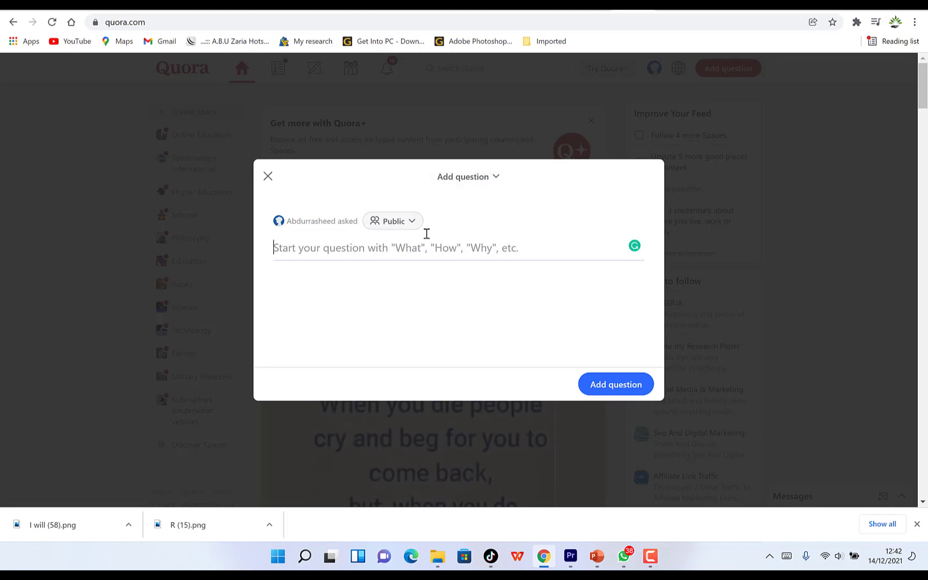
click(391, 252)
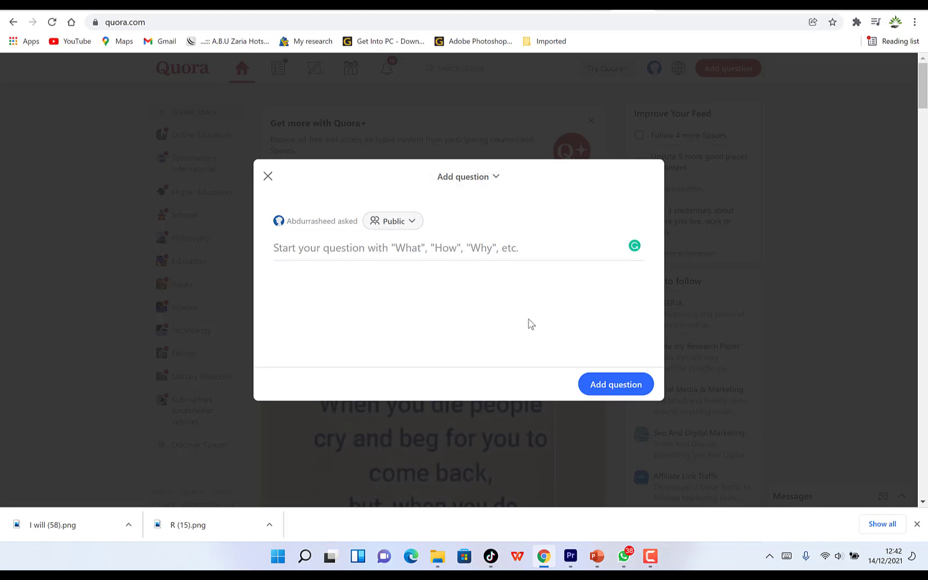
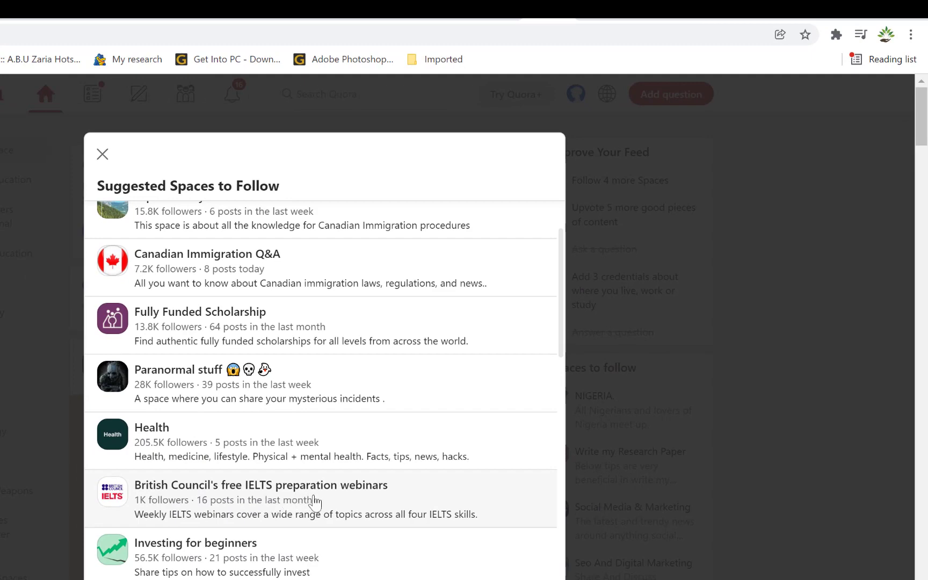
Follow the Making Money Online Space from the suggested Spaces and return to the list
scroll(266, 536, down, 3)
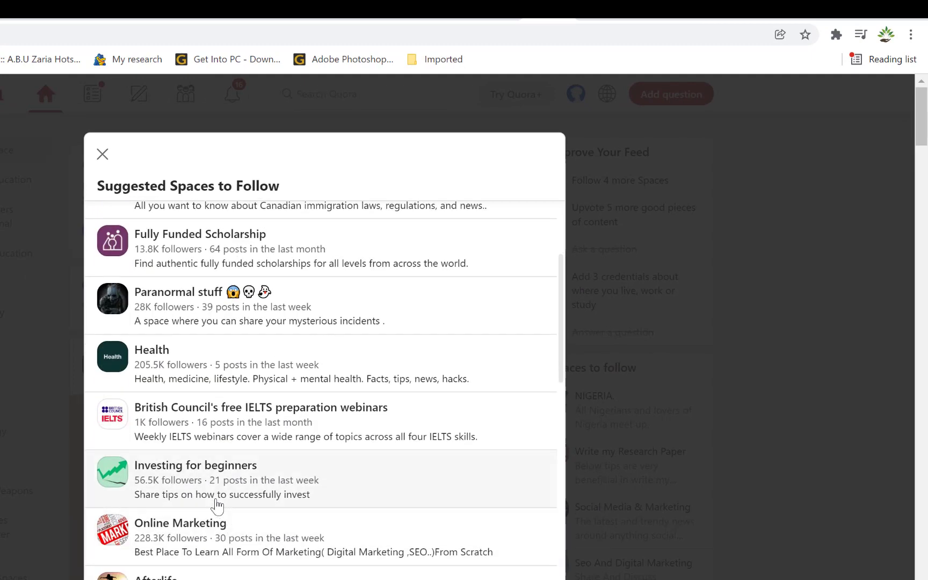
scroll(183, 306, up, 3)
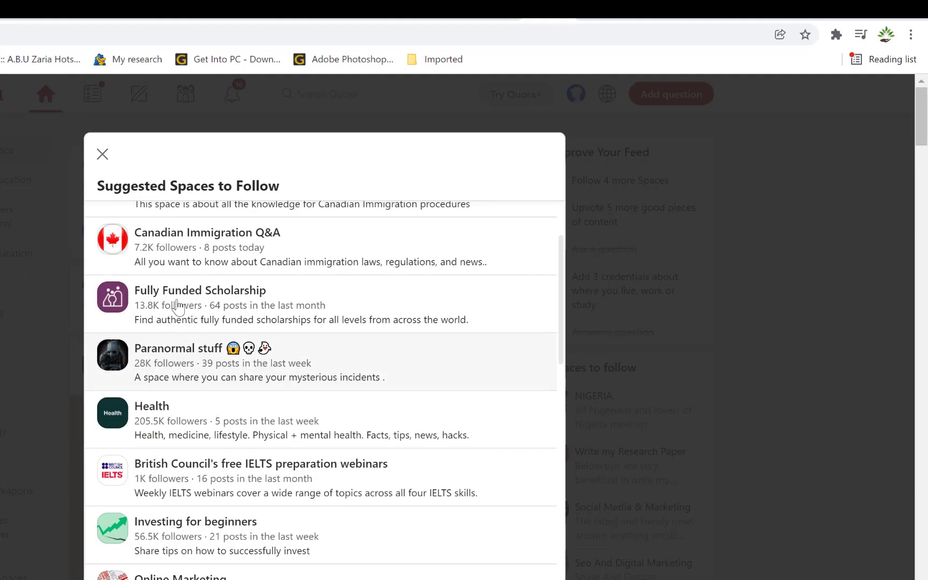
click(148, 218)
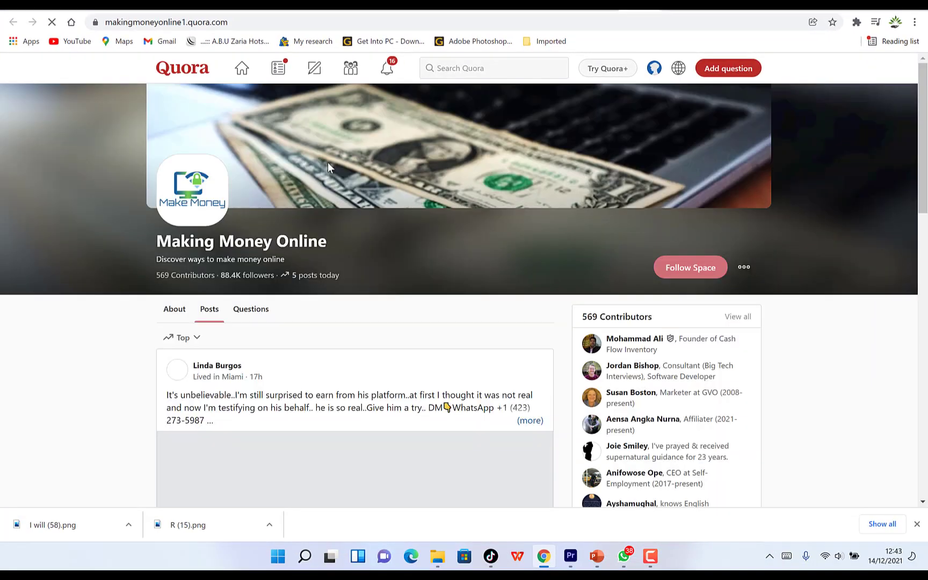
click(711, 267)
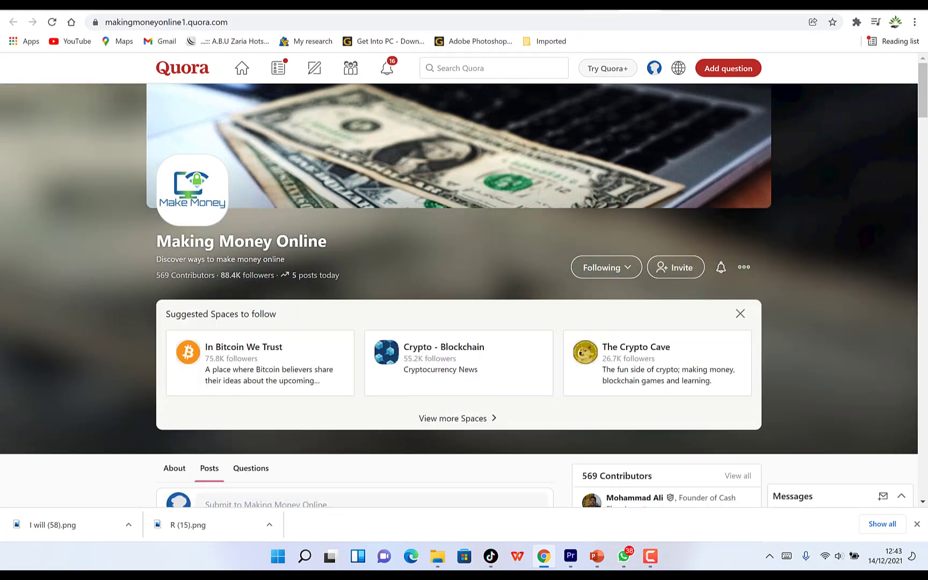
key(alt+Left)
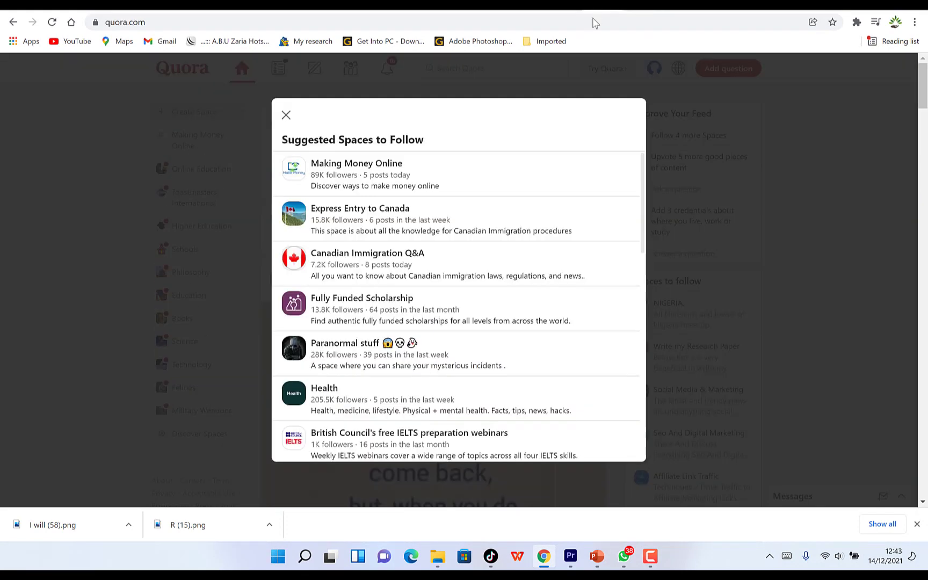
Follow the Express Entry to Canada Space and return to the suggested Spaces
click(361, 216)
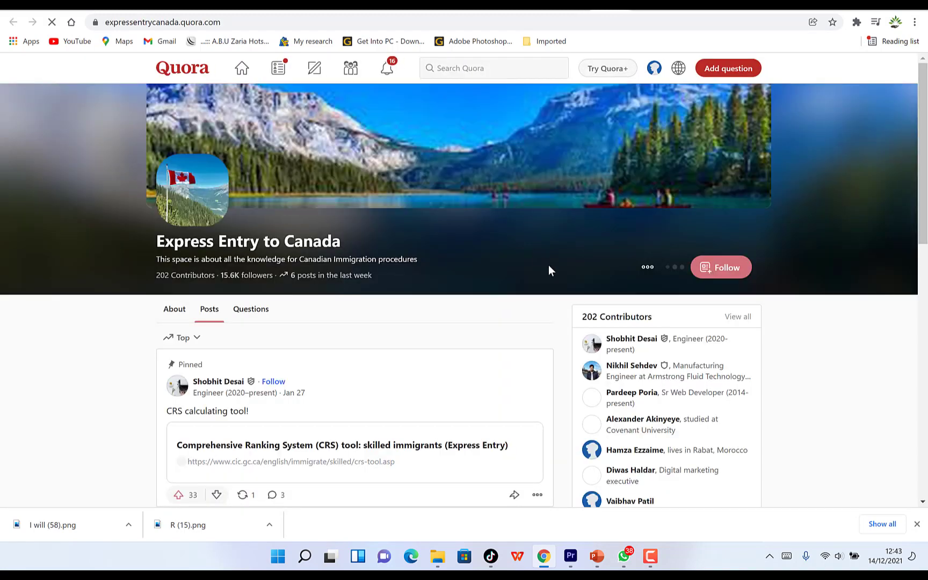
click(728, 268)
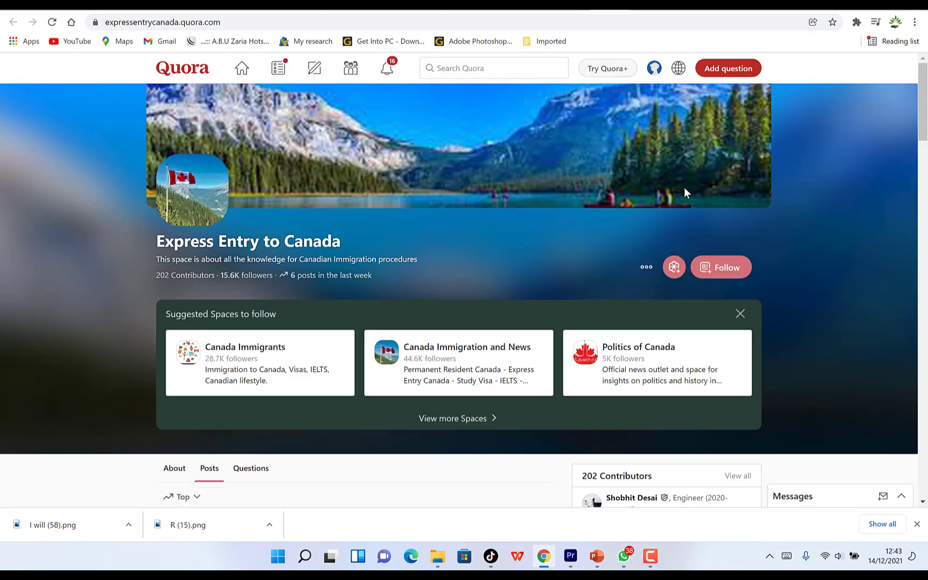
key(alt+Left)
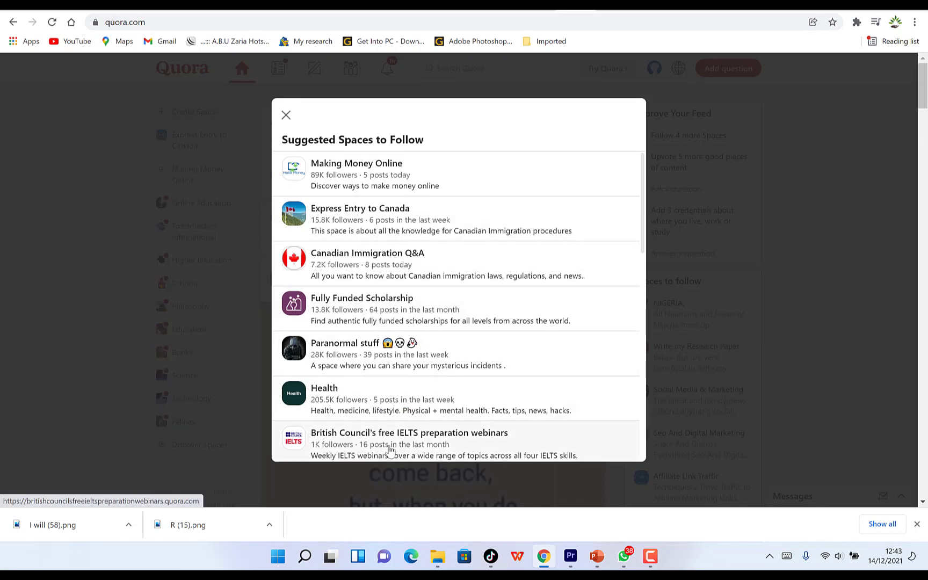
Follow the Online Marketing Space and return to the suggested Spaces
scroll(392, 444, down, 3)
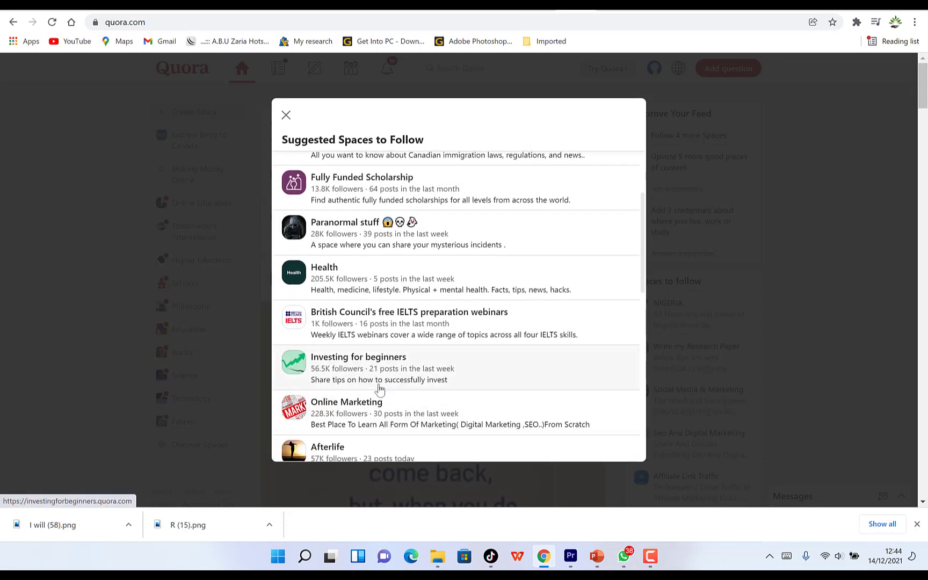
click(365, 409)
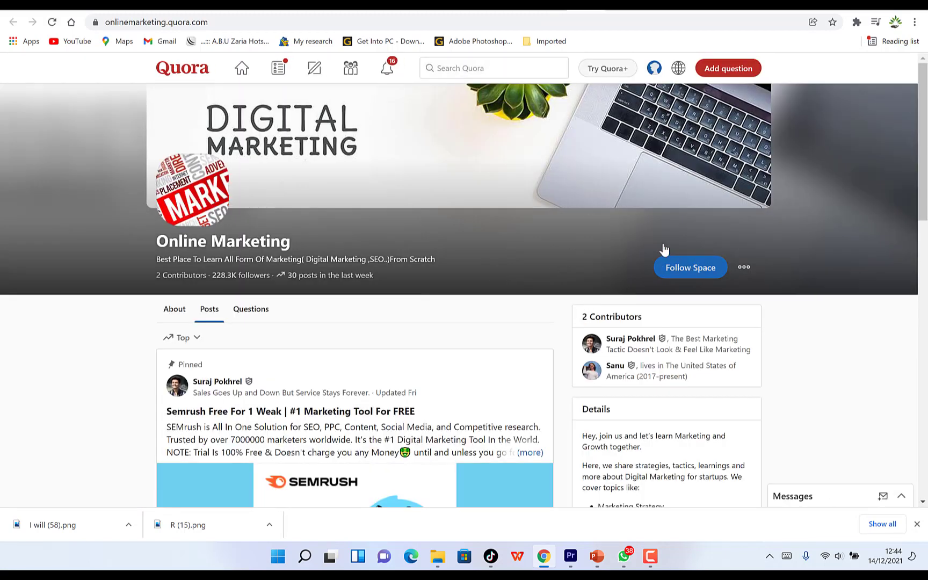
click(666, 260)
key(alt+Left)
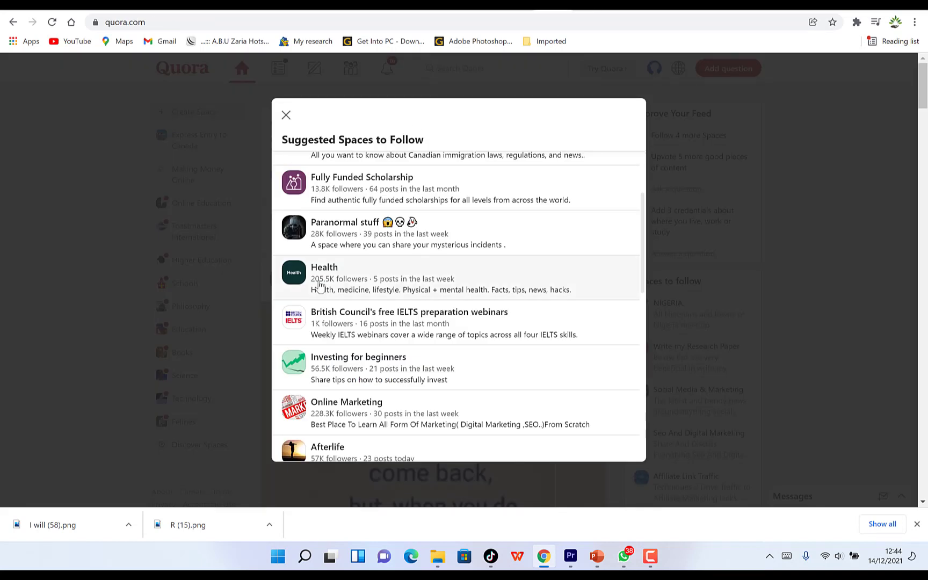
Follow the IELTS Writing & Speaking Space from the suggested Spaces
scroll(359, 332, down, 4)
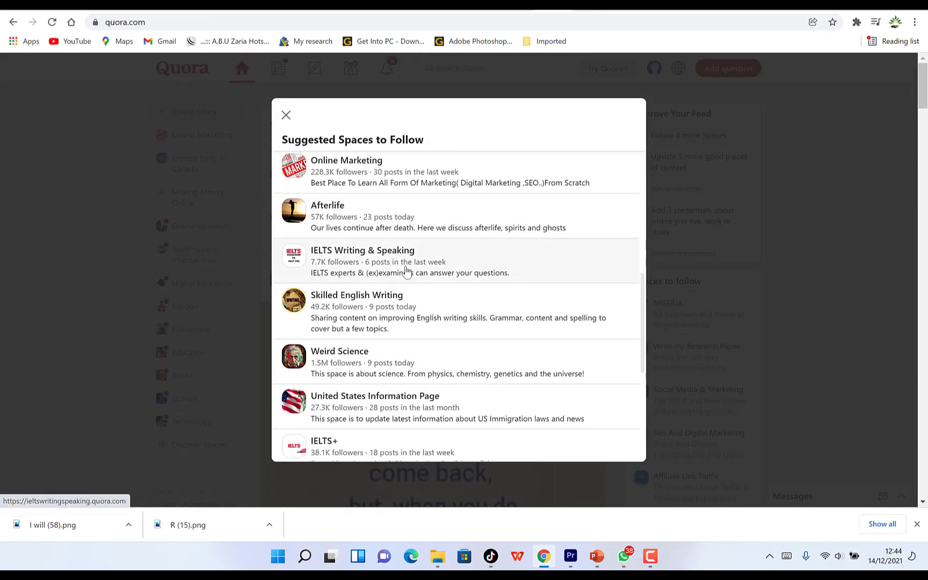
click(402, 274)
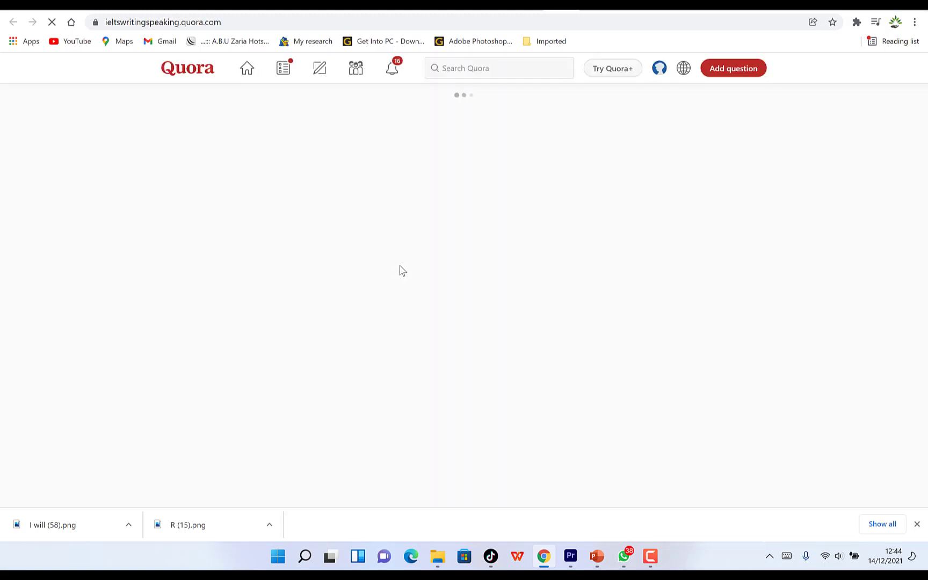
click(720, 268)
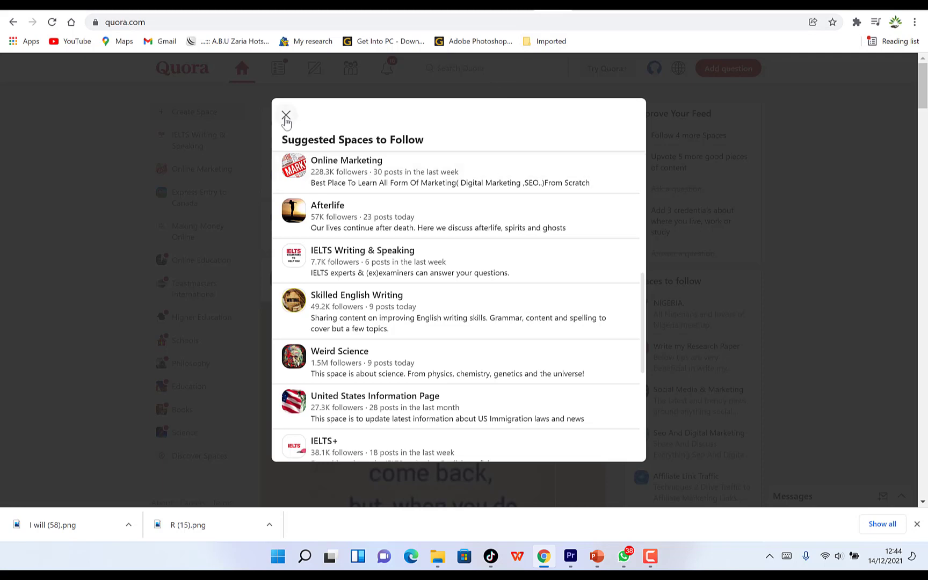
Close the list of suggested Spaces and reload the home feed
scroll(348, 268, down, 3)
scroll(365, 265, up, 6)
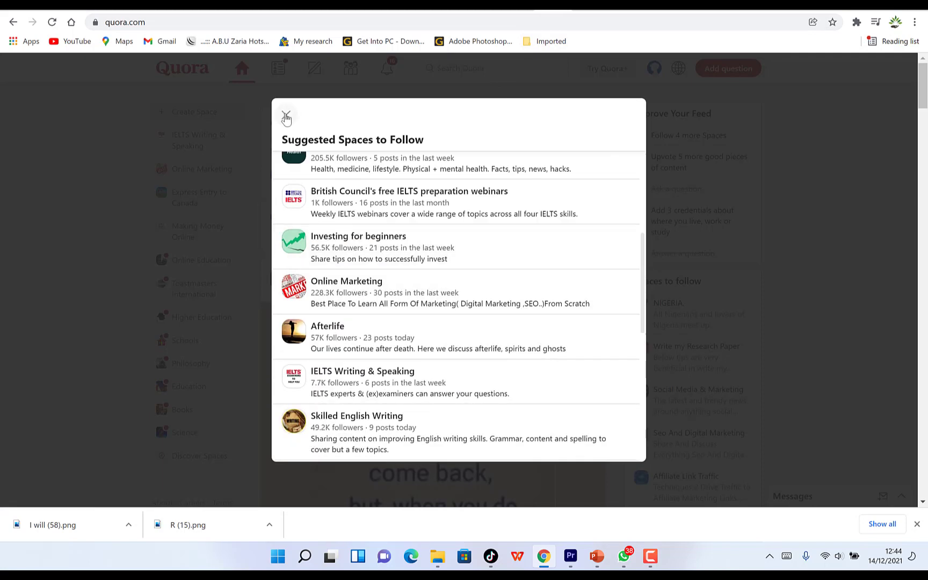
click(286, 117)
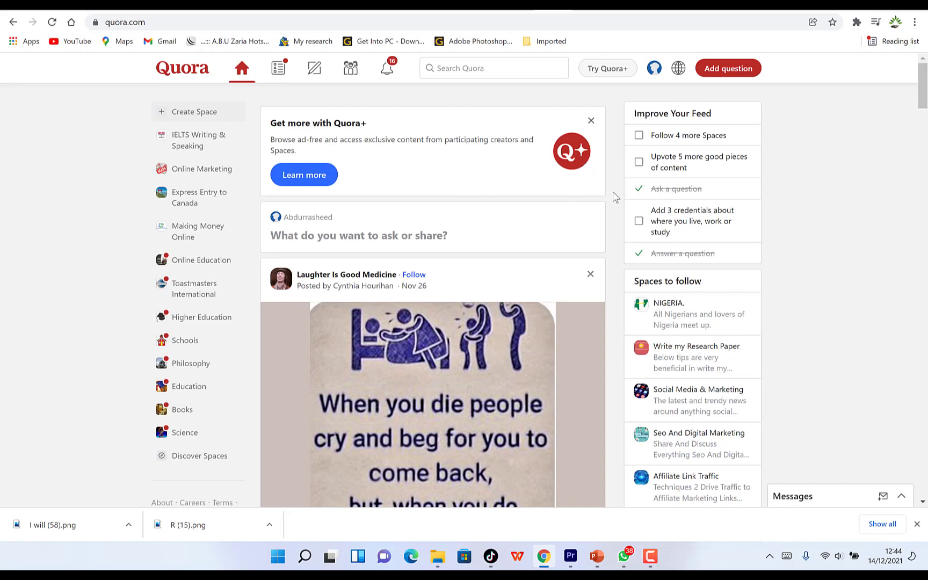
click(52, 23)
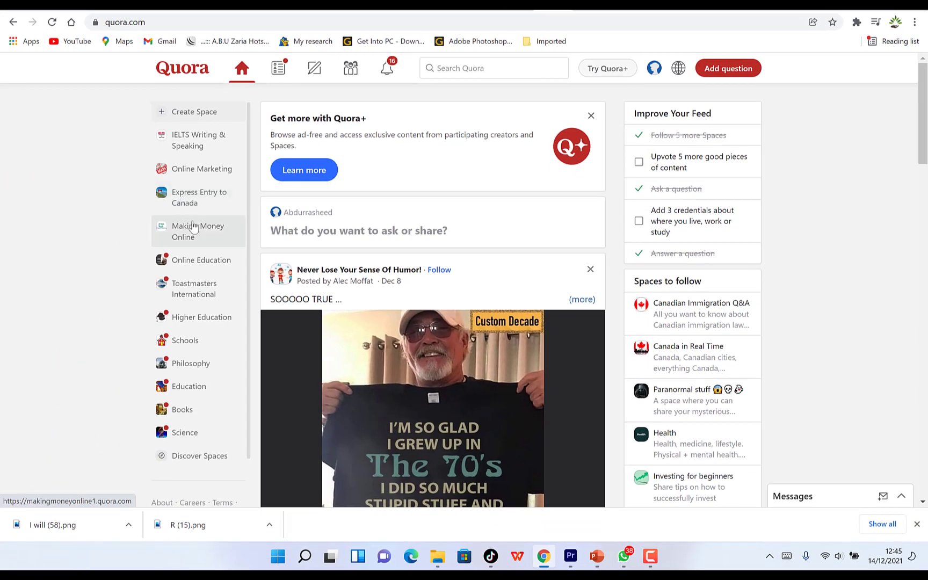
Upvote the pinned "CRS calculating tool!" post in the Express Entry to Canada Space
click(195, 198)
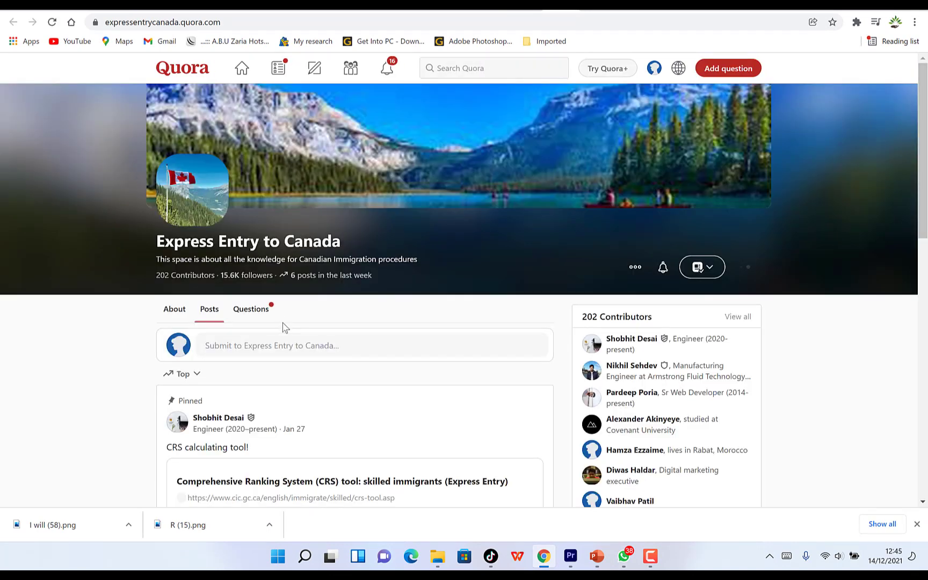
scroll(258, 203, down, 5)
scroll(258, 203, up, 2)
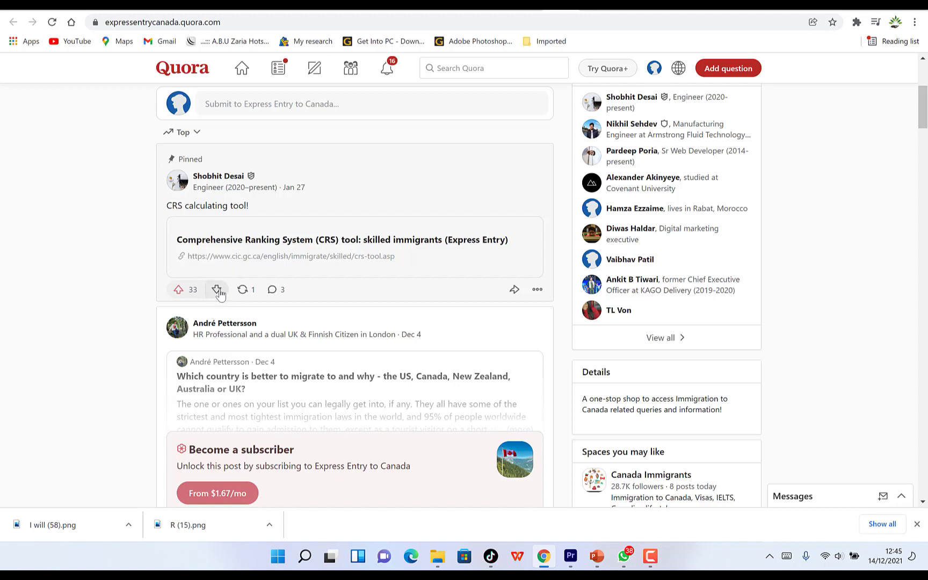
click(180, 291)
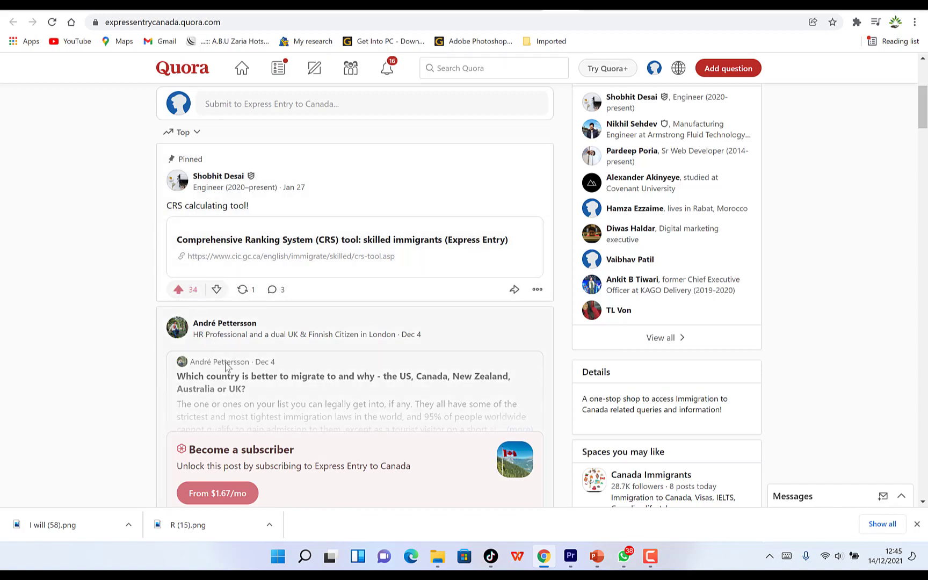
Upvote the answer promoted by Turing about finding a remote software job in the Express Entry to Canada Space
scroll(226, 370, down, 5)
scroll(232, 378, down, 13)
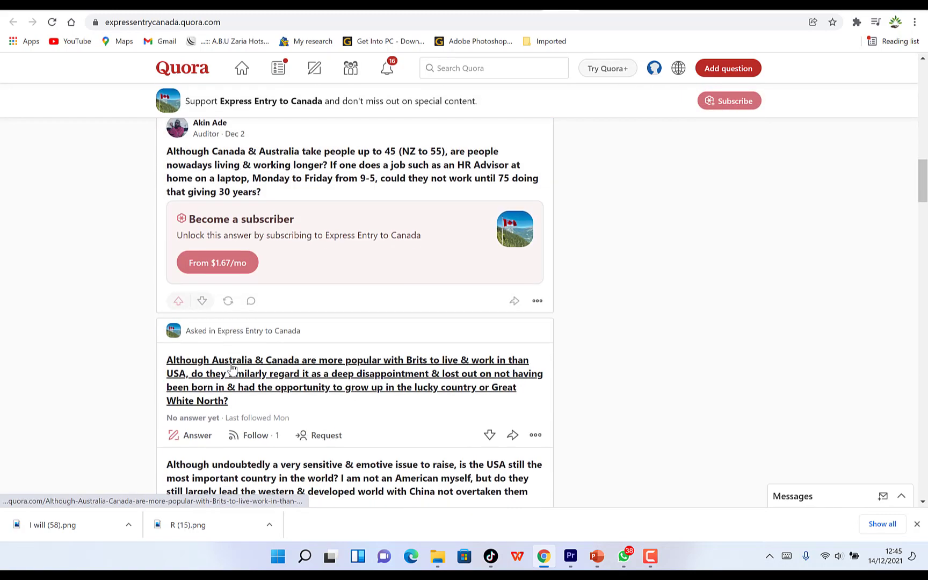
scroll(231, 369, down, 5)
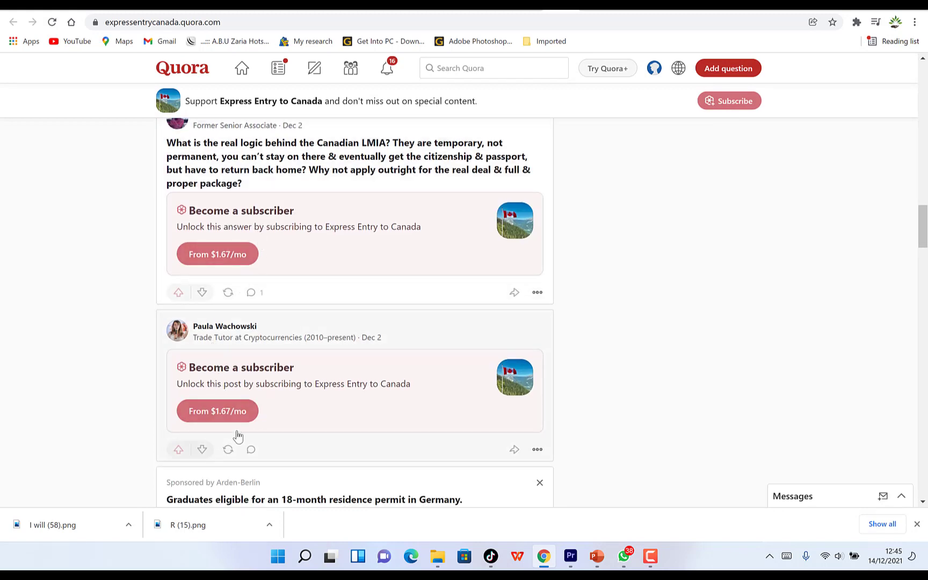
scroll(238, 435, down, 4)
scroll(255, 405, down, 4)
scroll(252, 399, up, 5)
scroll(259, 394, down, 9)
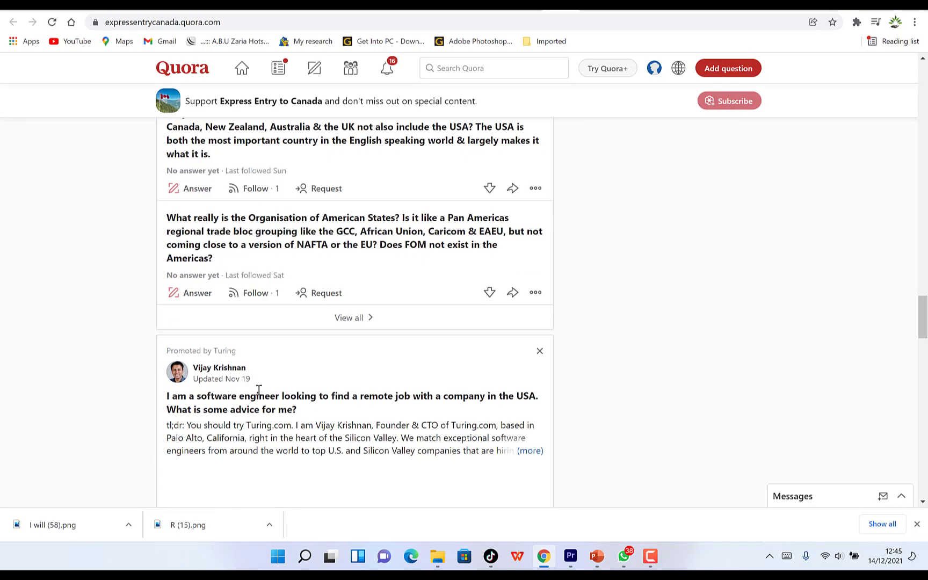
scroll(222, 326, down, 6)
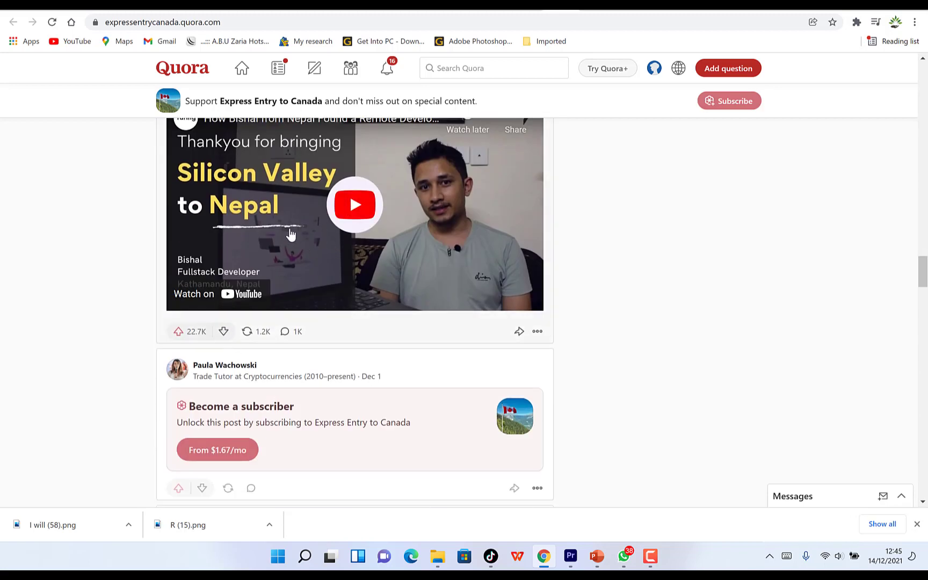
click(179, 332)
scroll(342, 348, down, 6)
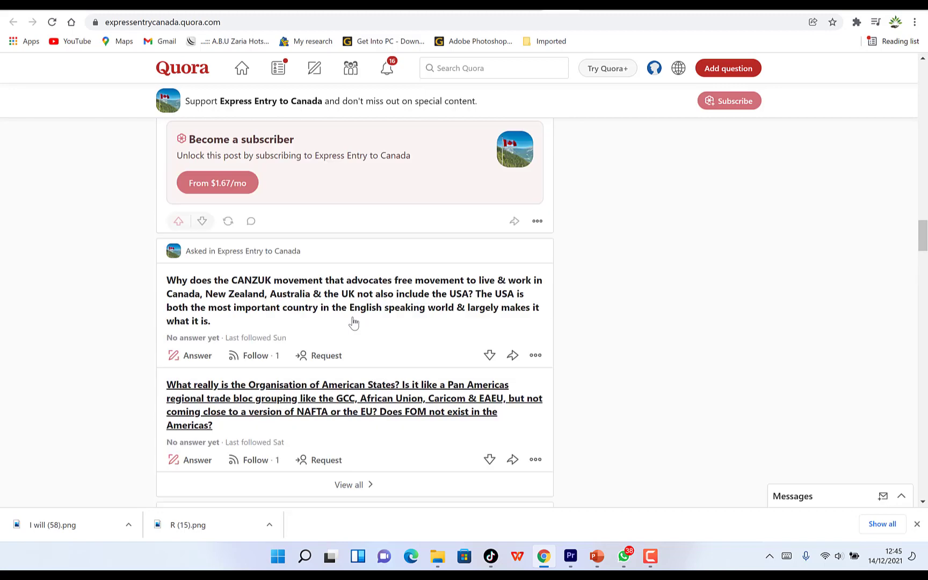
scroll(342, 234, up, 5)
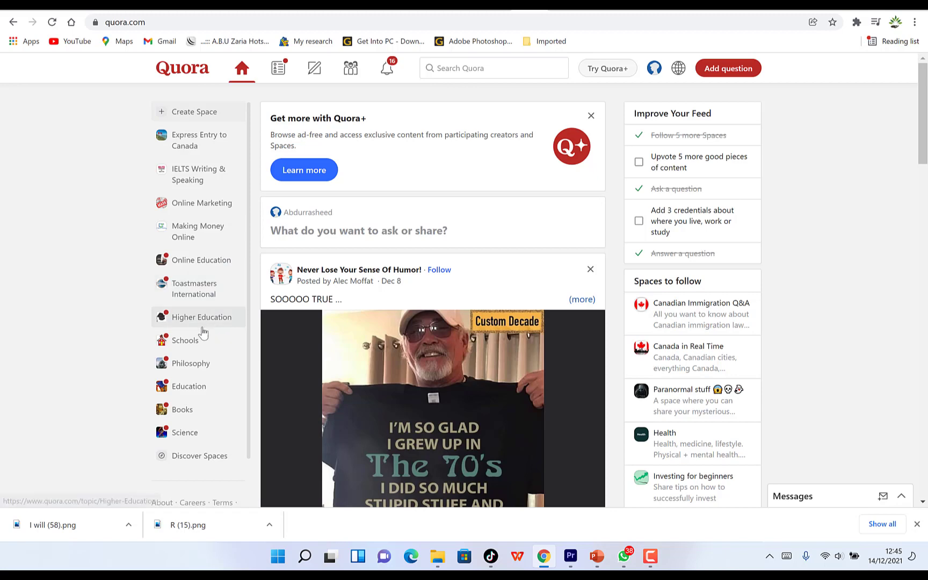
Open the Higher Education topic and upvote the answer about formulating your own philosophy of education
click(203, 317)
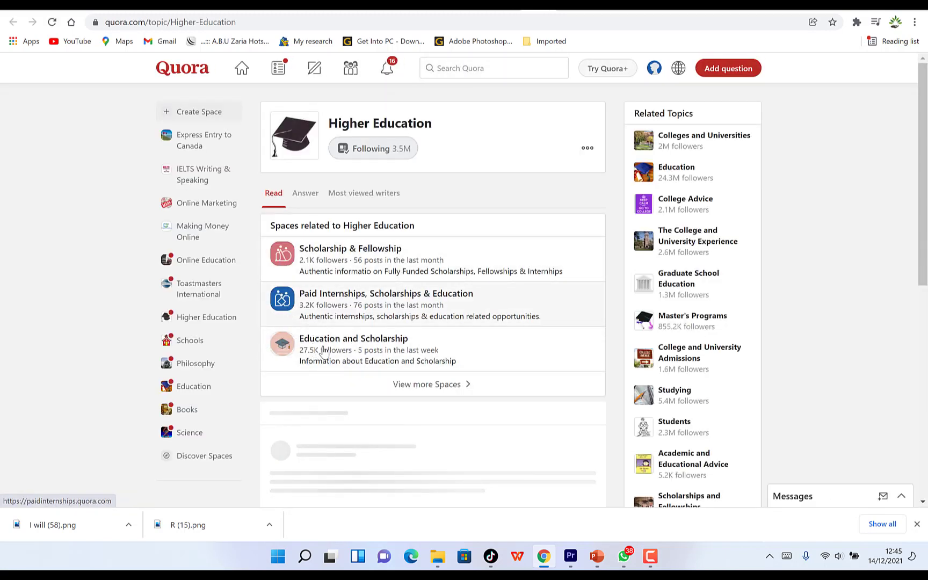
scroll(328, 350, down, 5)
scroll(333, 327, down, 5)
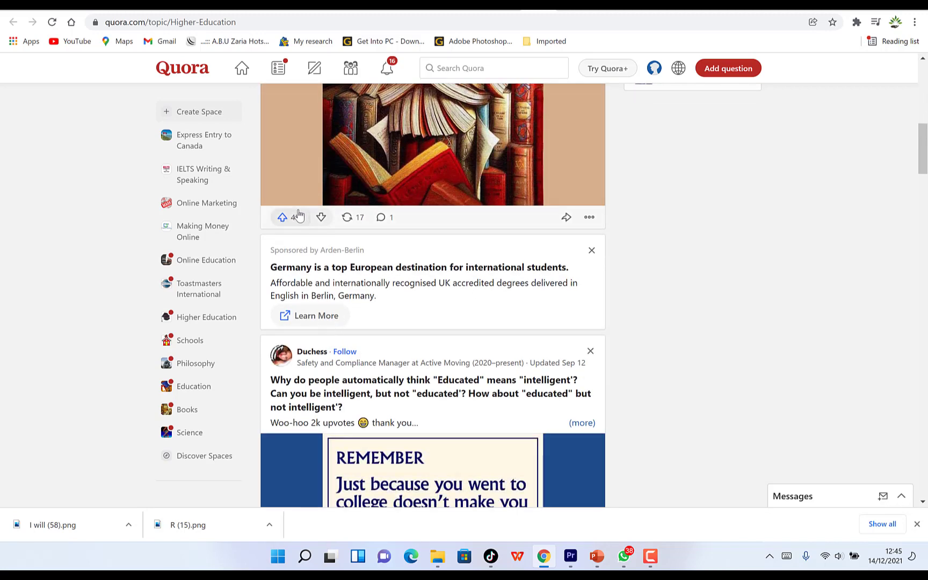
click(283, 218)
scroll(329, 284, down, 6)
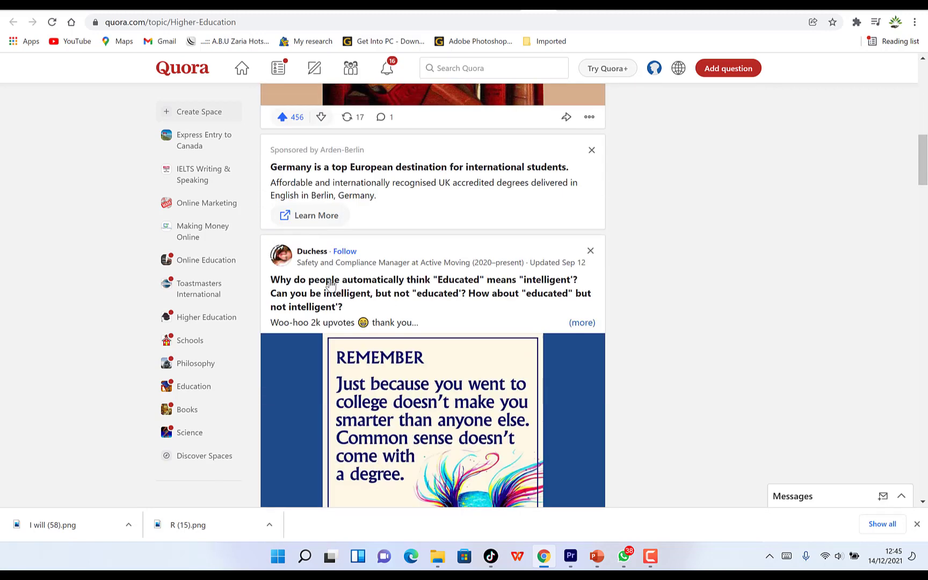
Upvote the answer on why "Educated" is thought to mean "intelligent" and return to the home feed
scroll(330, 284, down, 1)
scroll(288, 300, down, 7)
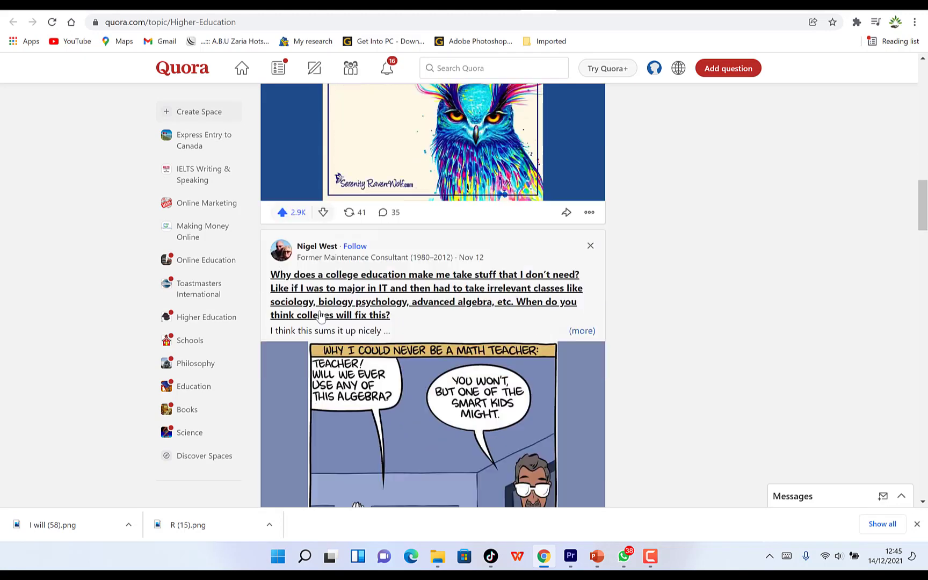
click(283, 291)
scroll(321, 307, down, 4)
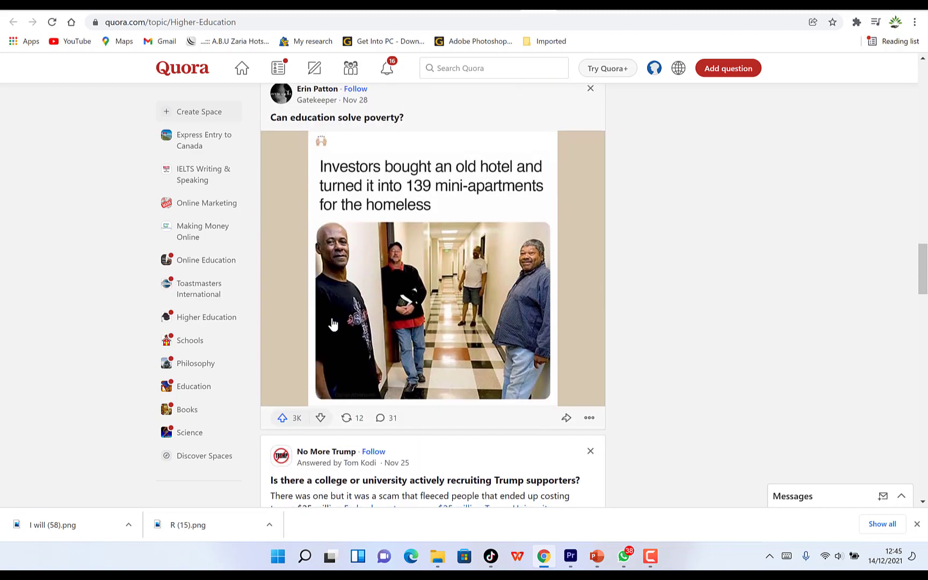
scroll(338, 330, up, 20)
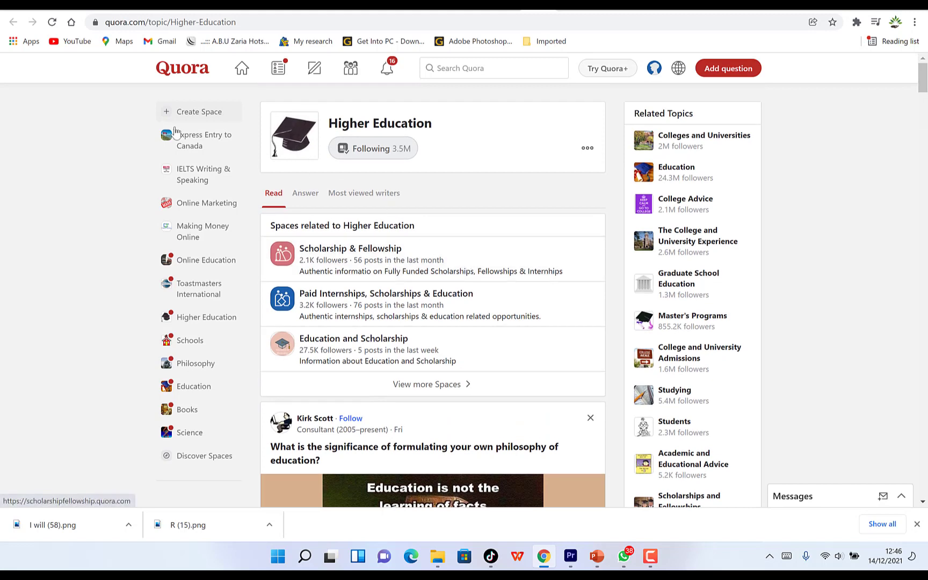
click(179, 75)
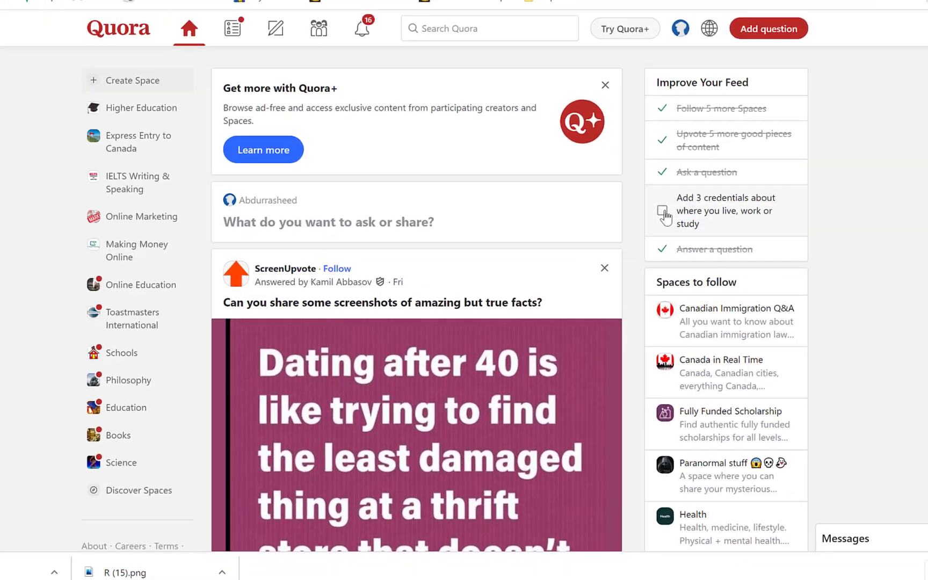
Open the credentials editor from Improve Your Feed and look through the fields of the education credential form
click(641, 222)
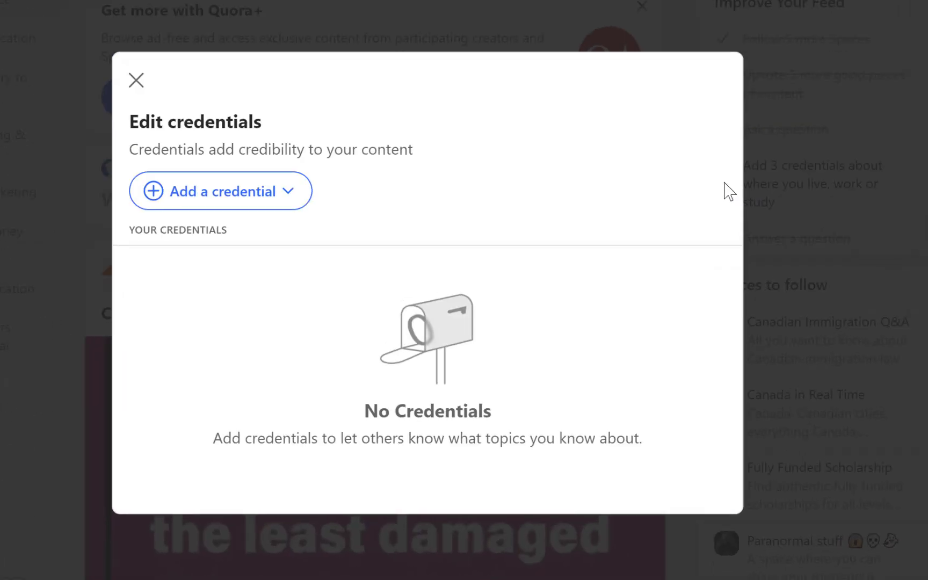
click(289, 189)
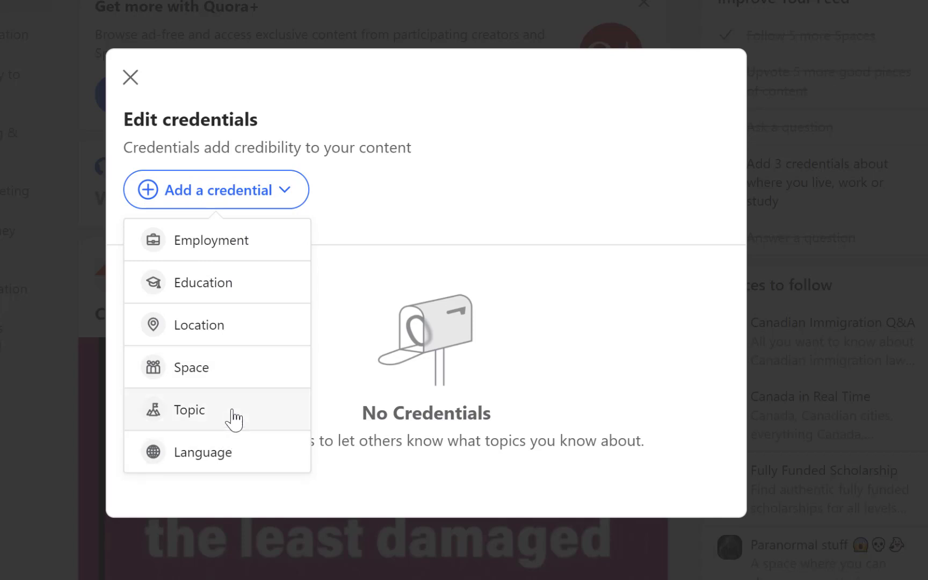
click(228, 284)
scroll(331, 464, down, 3)
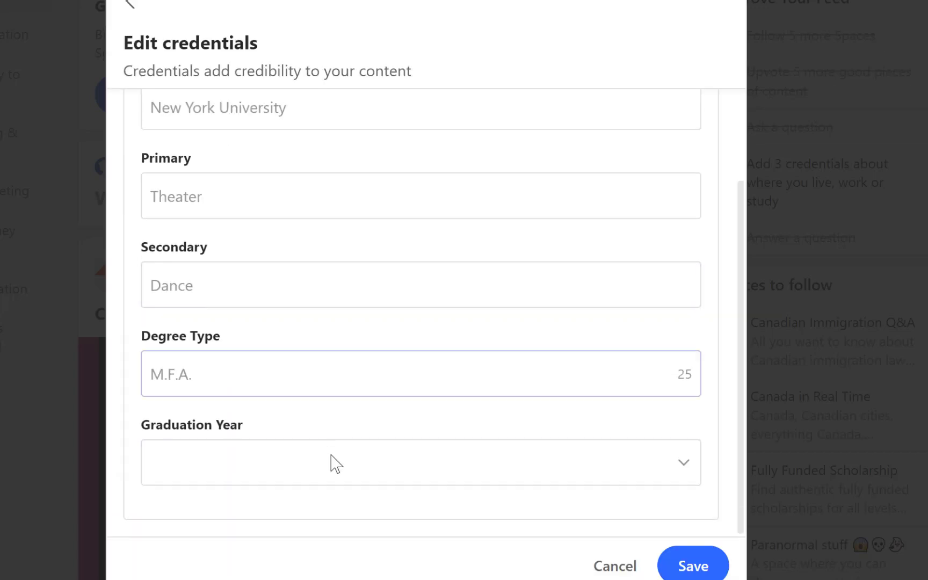
scroll(307, 264, up, 2)
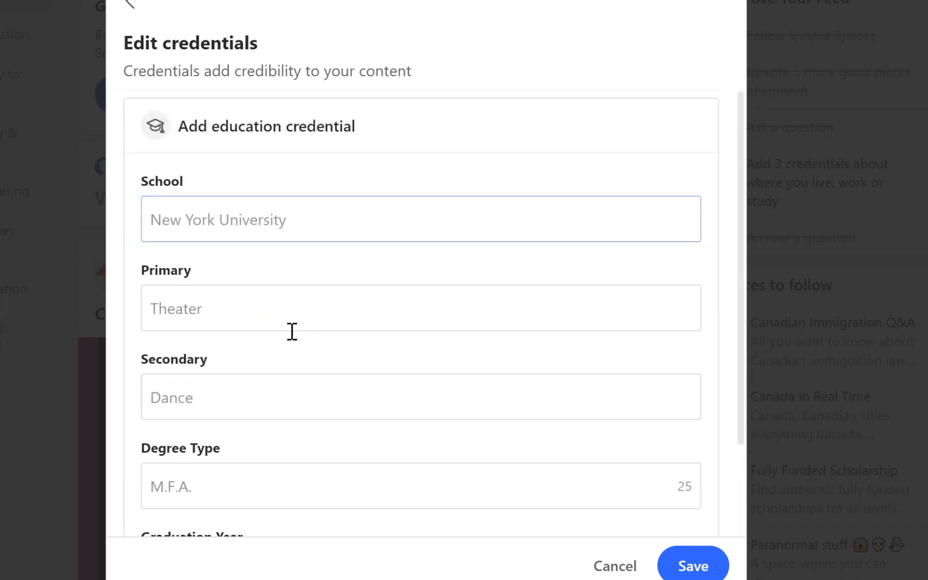
scroll(304, 485, down, 3)
scroll(304, 472, up, 3)
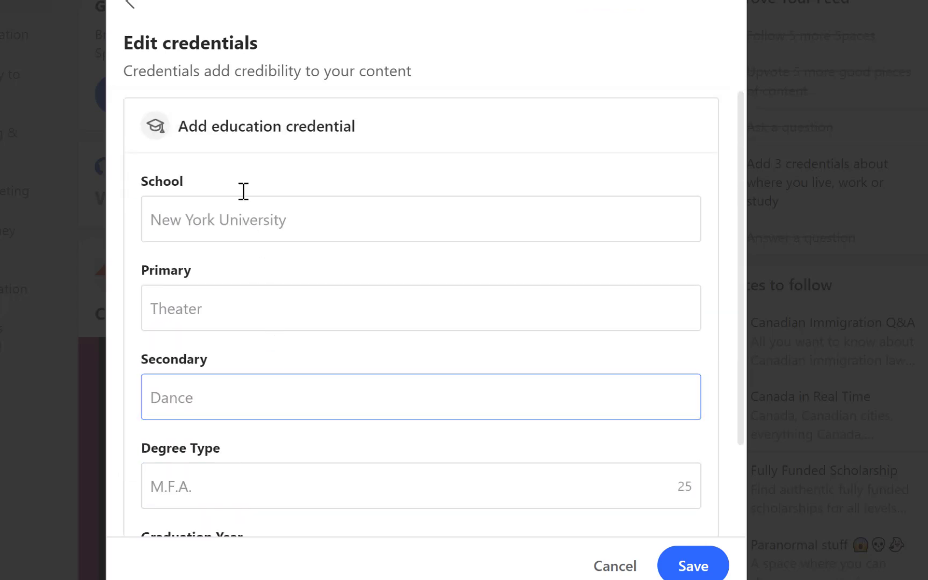
click(129, 6)
Start an employment credential, look over its fields and enter CEO as the position
click(298, 195)
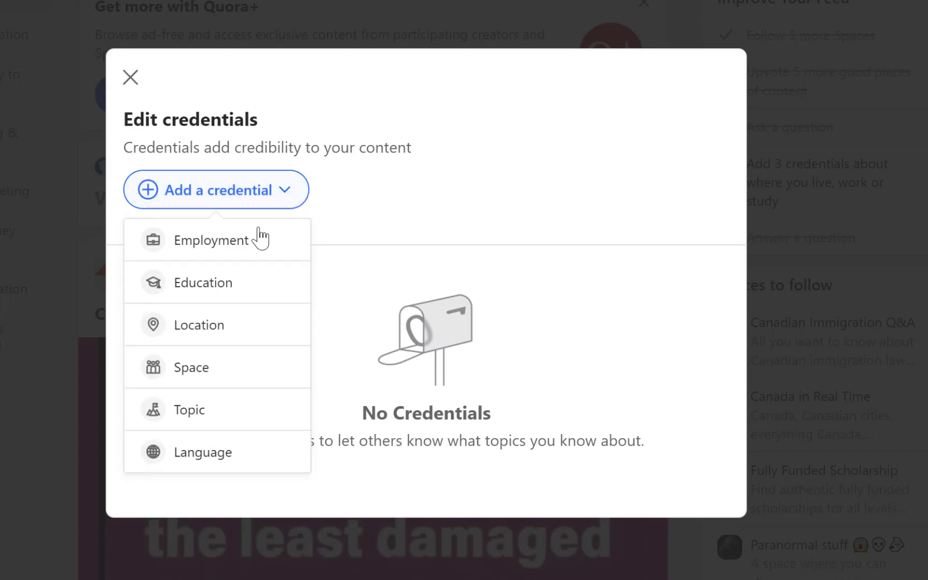
click(234, 242)
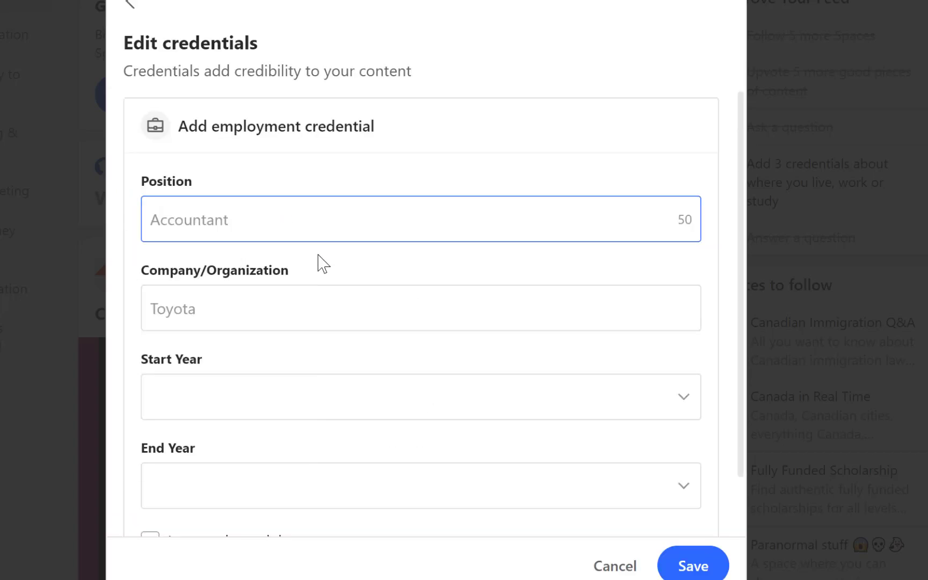
click(263, 220)
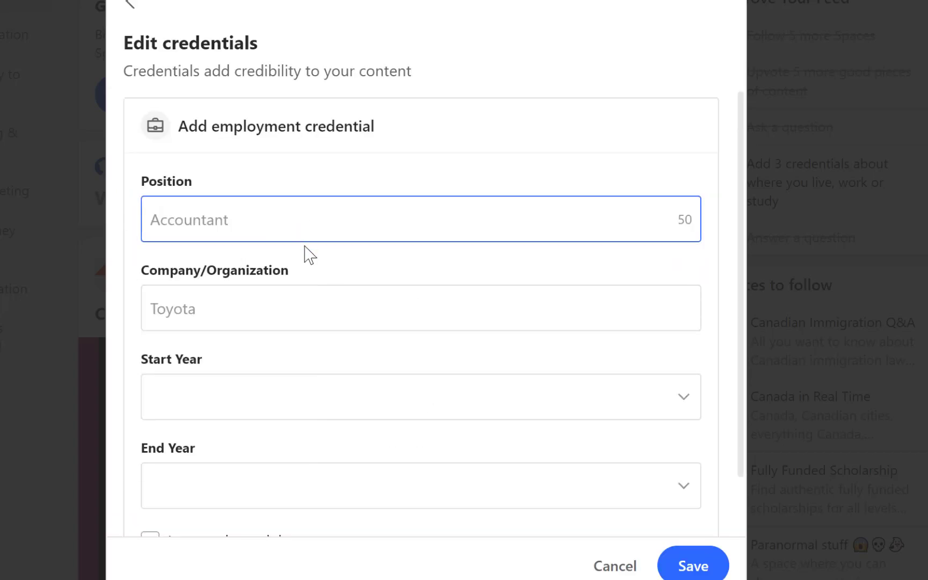
click(289, 332)
click(232, 397)
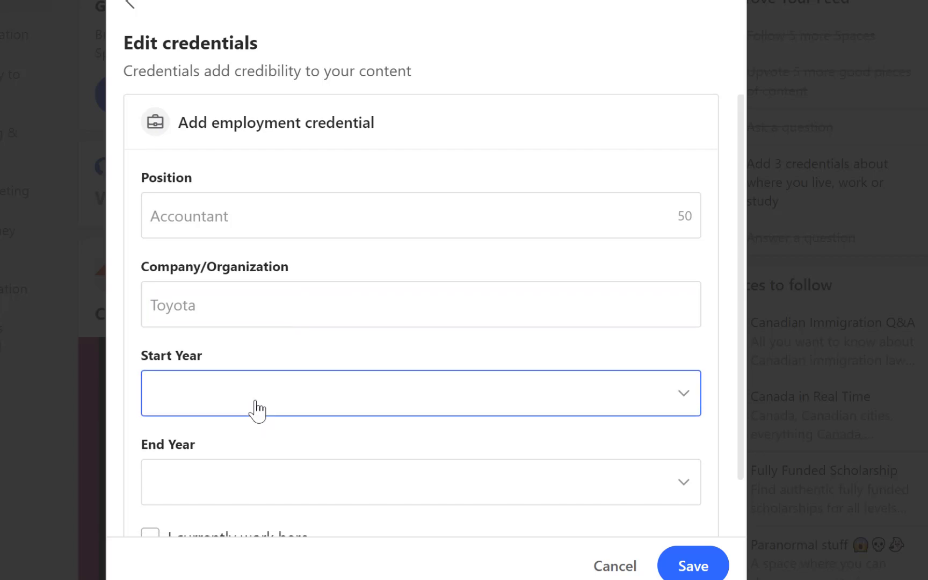
scroll(263, 412, down, 1)
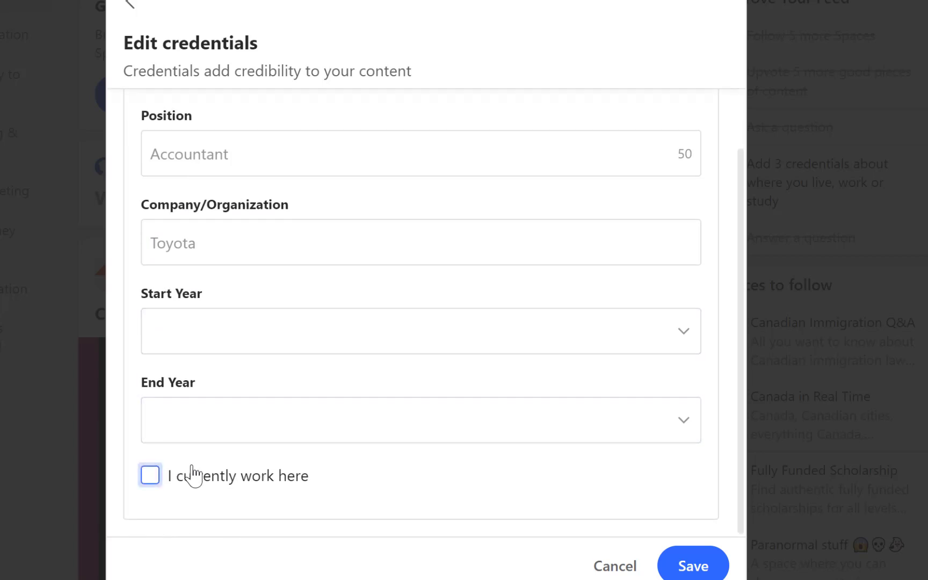
scroll(333, 188, up, 2)
click(292, 218)
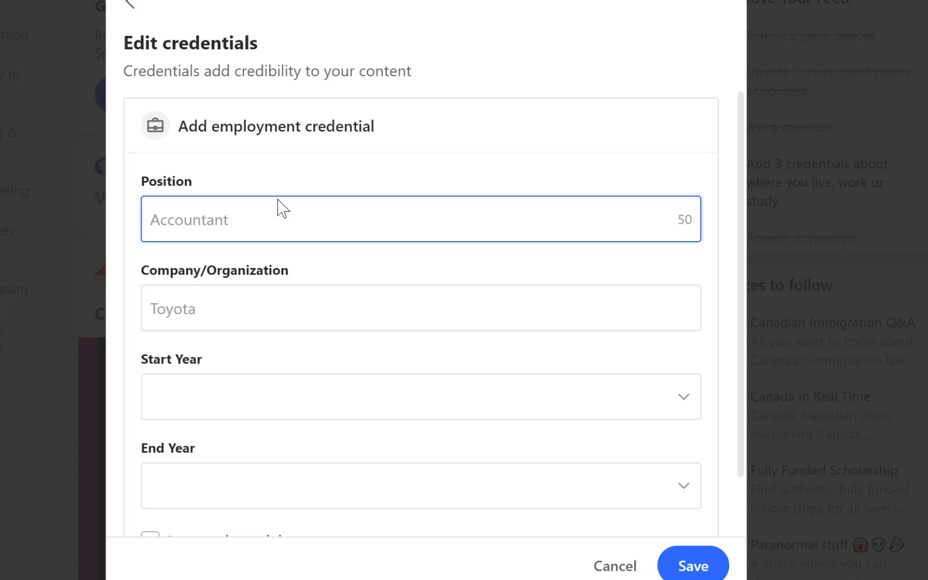
text(CEO)
key(Tab)
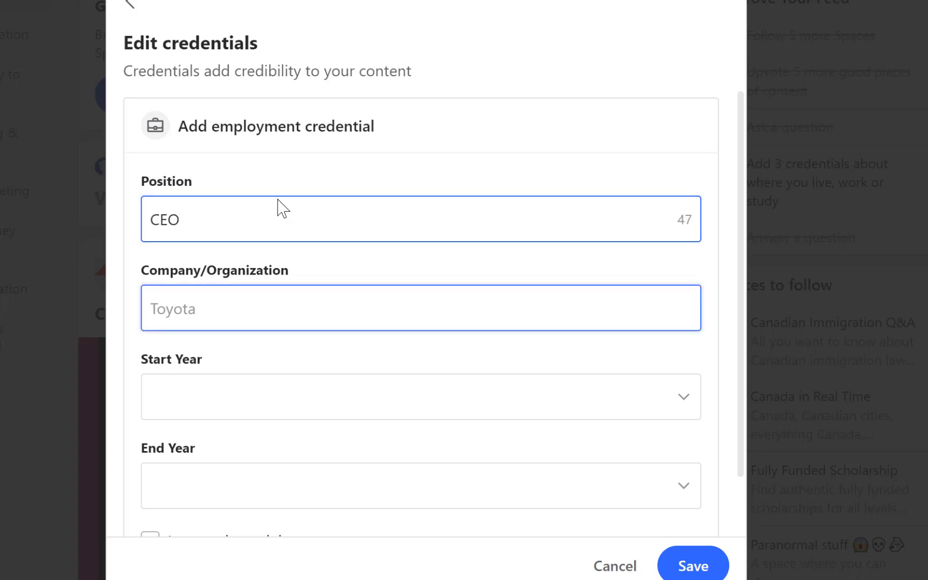
Set the company of the employment credential to EPIC Mentorship by creating it as a new topic
text(Epic)
key(BackSpace)
key(BackSpace)
key(BackSpace)
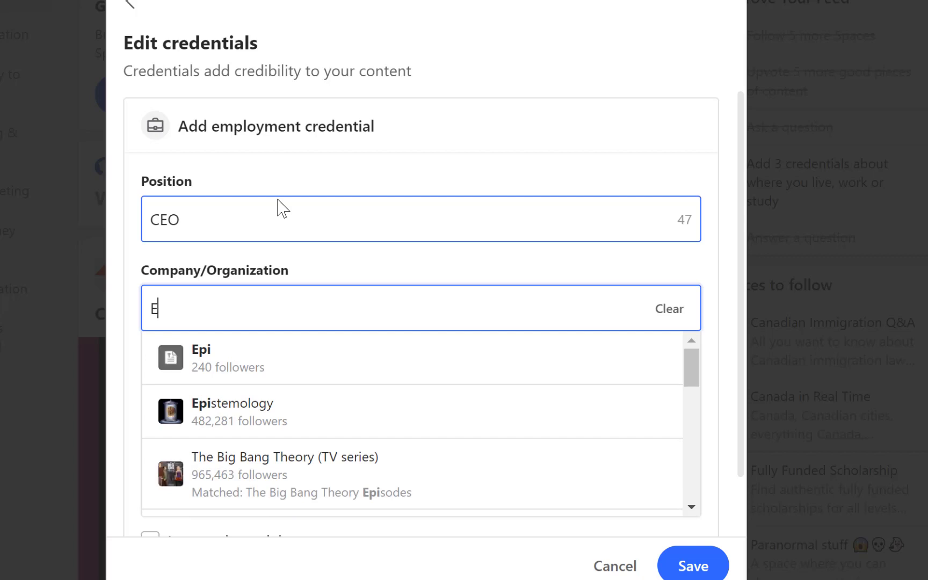
text(PIC EMtn)
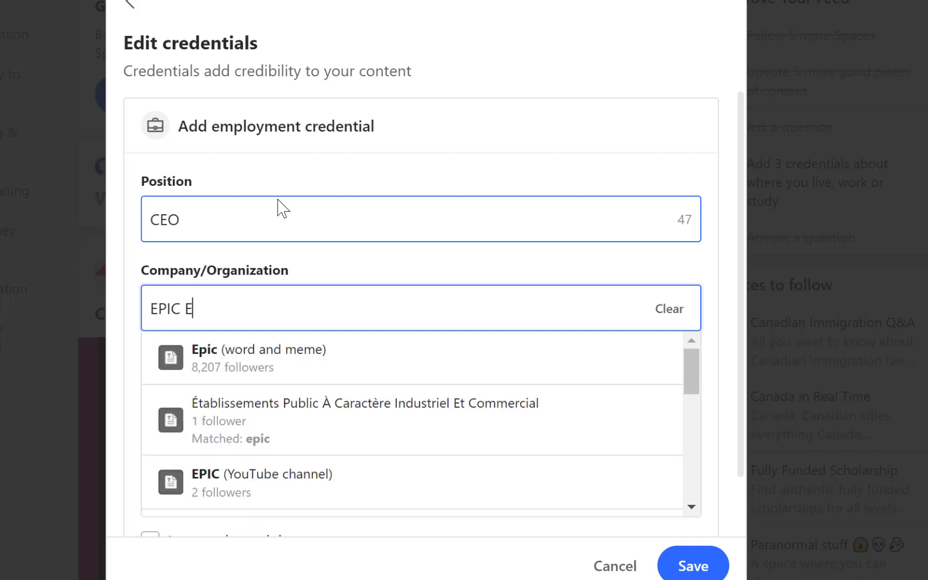
key(BackSpace)
key(BackSpace)
key(BackSpace)
key(BackSpace)
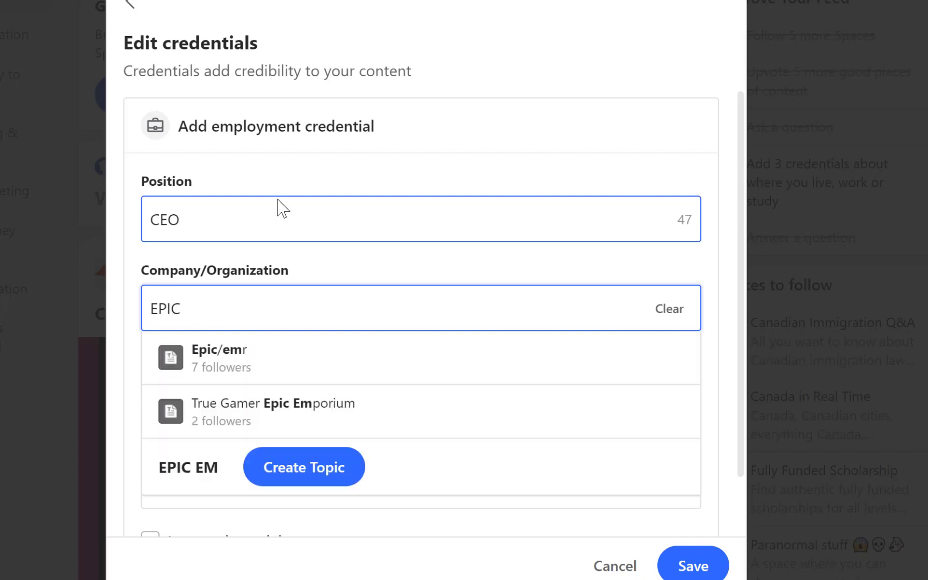
text(Mentorship)
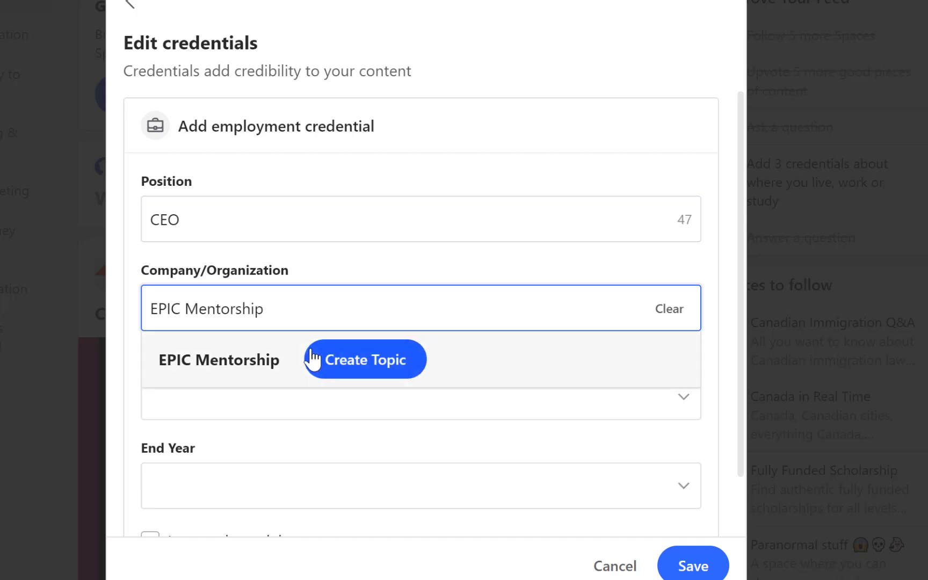
click(334, 359)
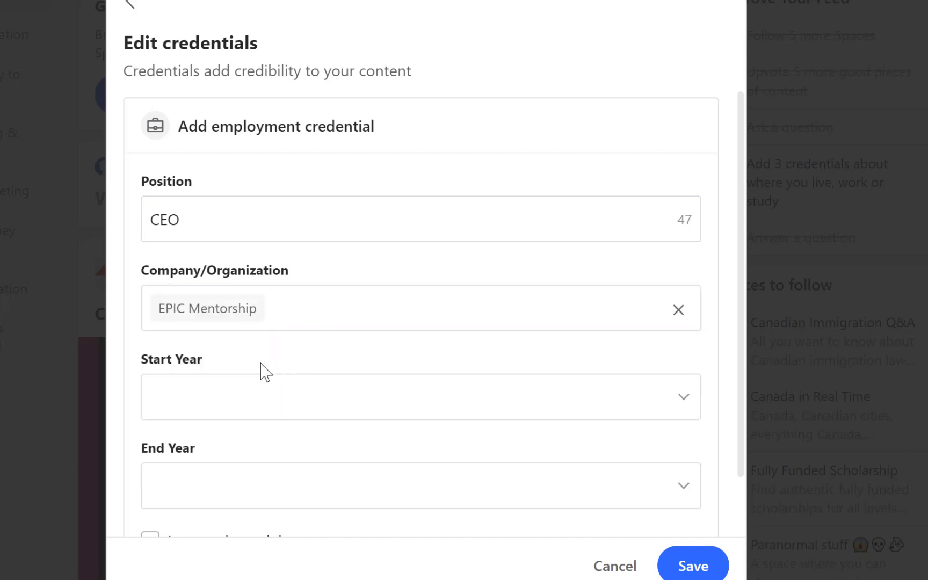
Set the start year to 2019, mark the job as current, save the credential and close the credentials editor
click(258, 398)
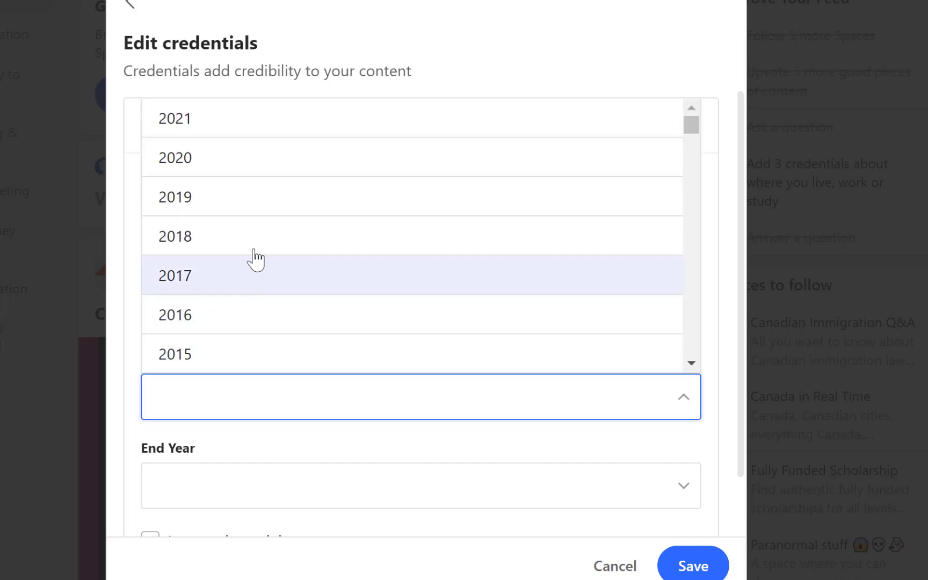
click(225, 197)
scroll(294, 492, down, 3)
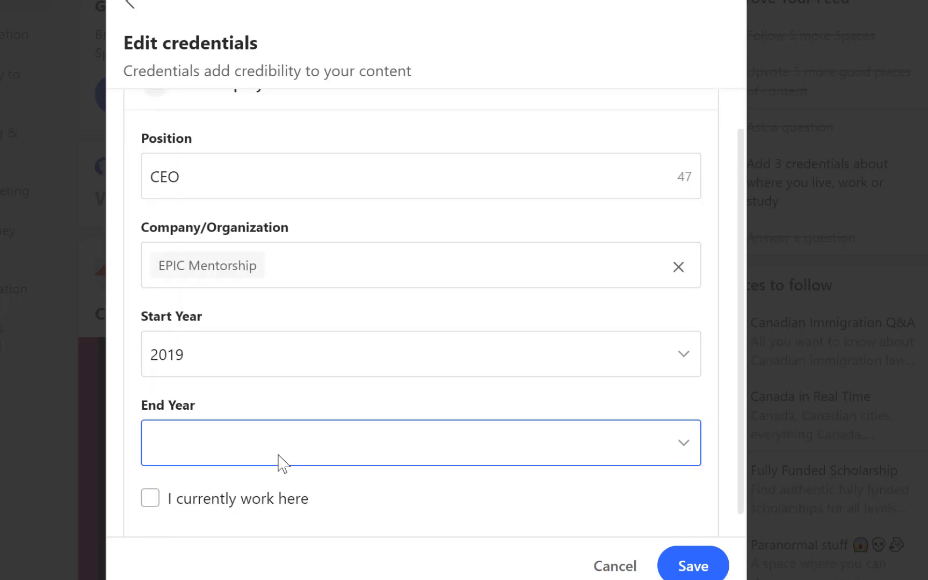
click(152, 477)
click(693, 554)
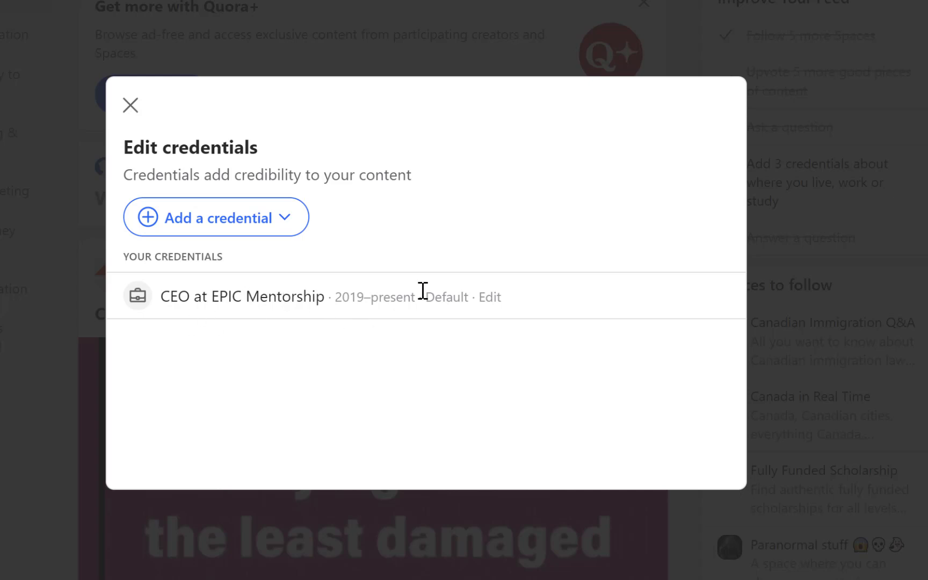
click(293, 222)
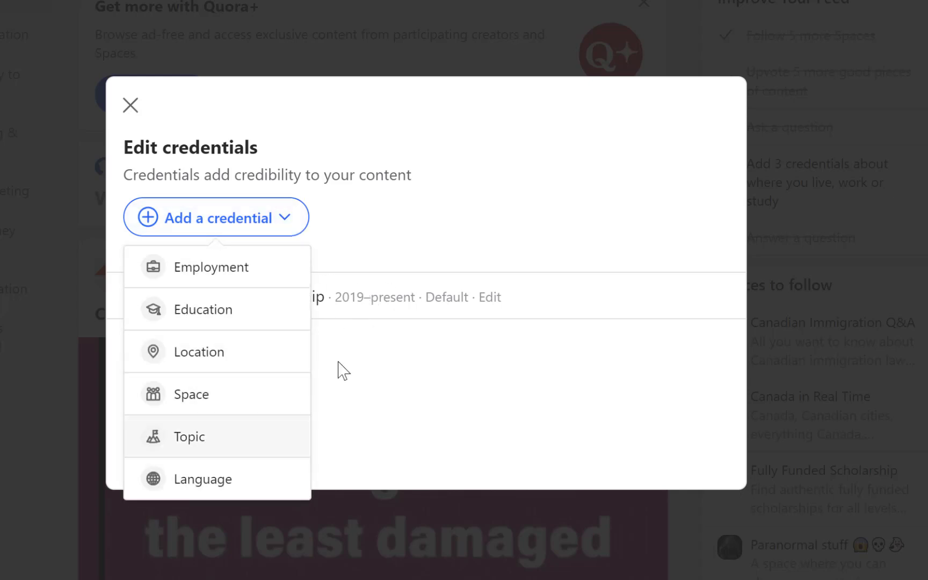
click(131, 105)
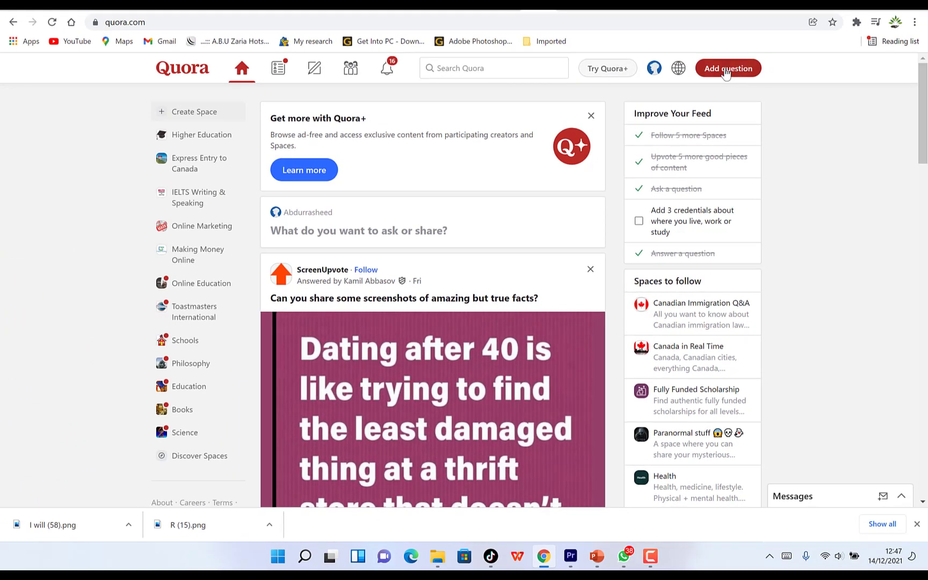
Start a new public question and enter "What is the requirement for youtube monetization" as its text
click(725, 73)
click(339, 257)
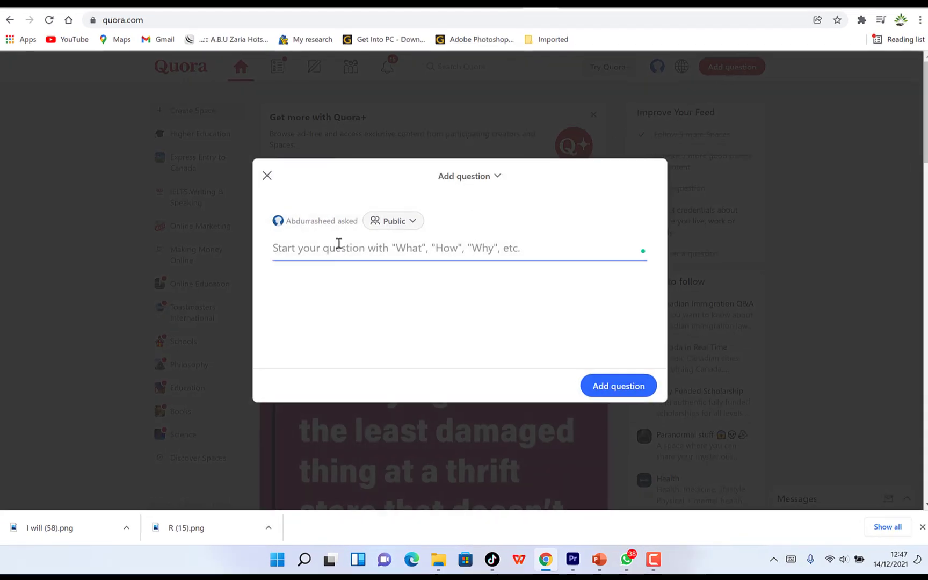
text(What is)
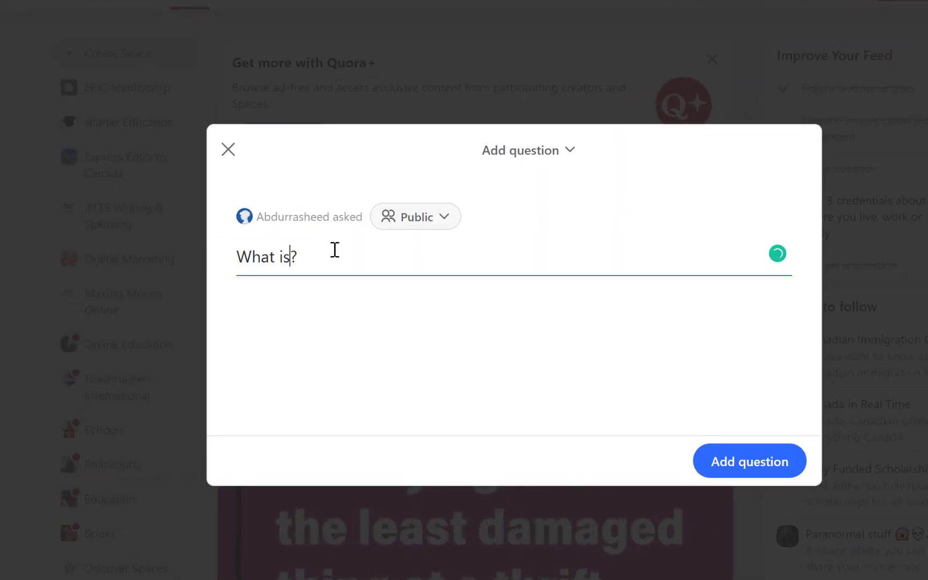
text( the requ)
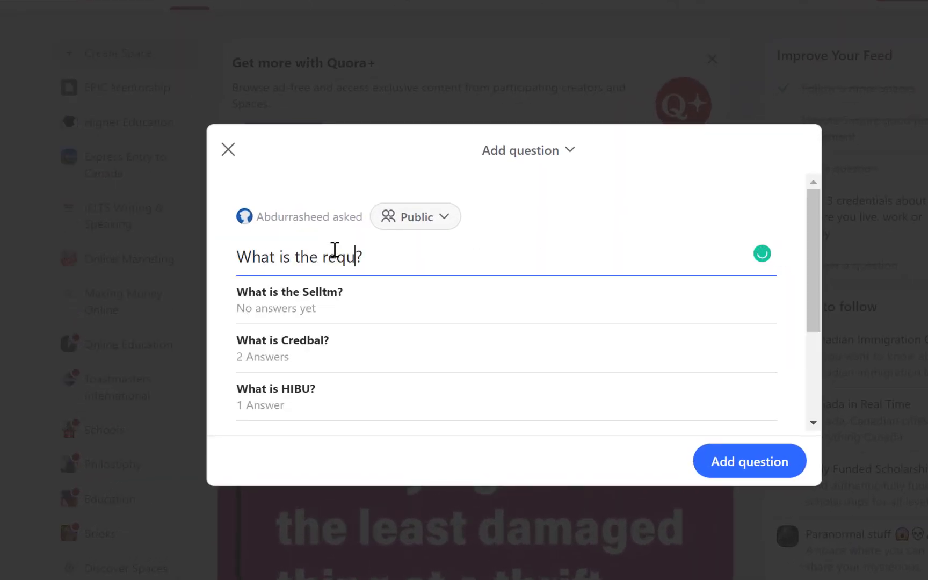
text(irement for y)
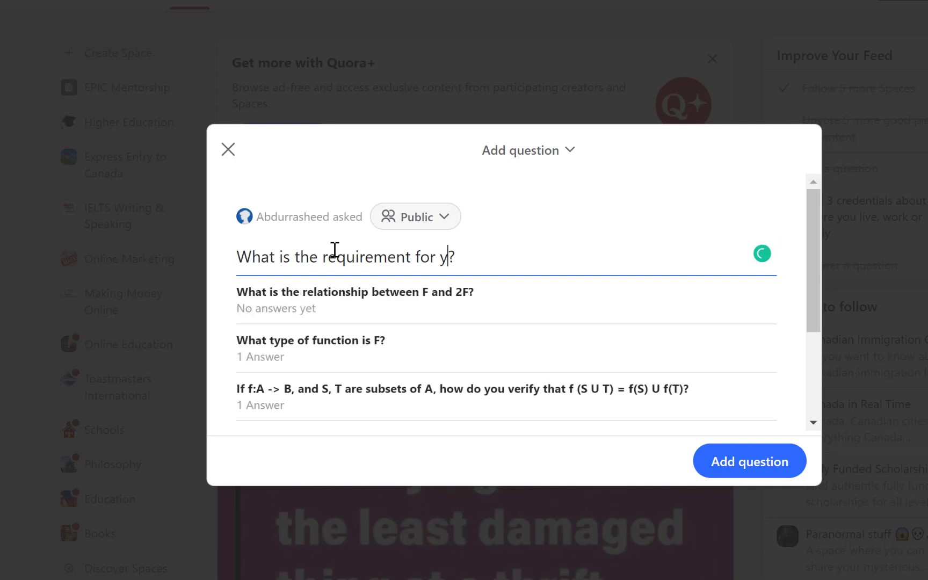
text(outube)
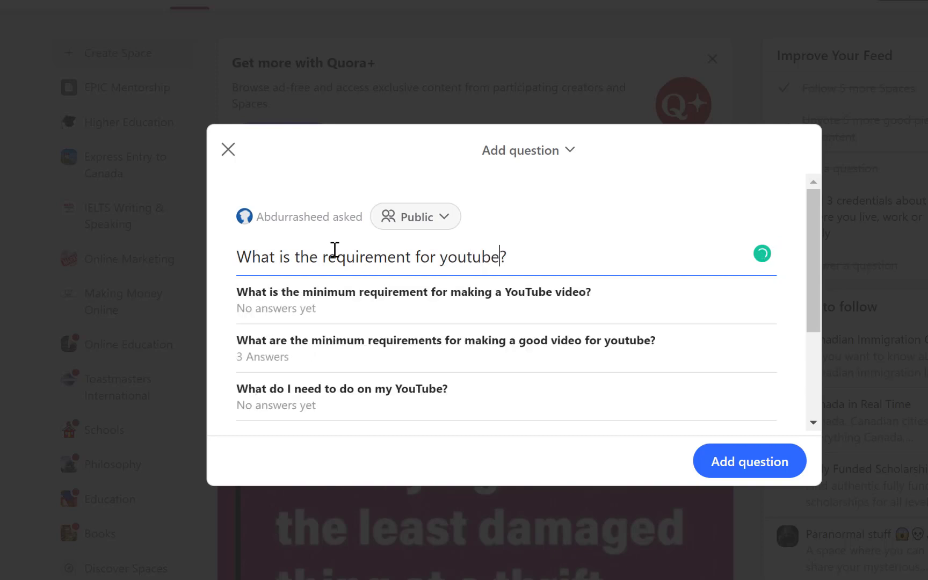
text( mone)
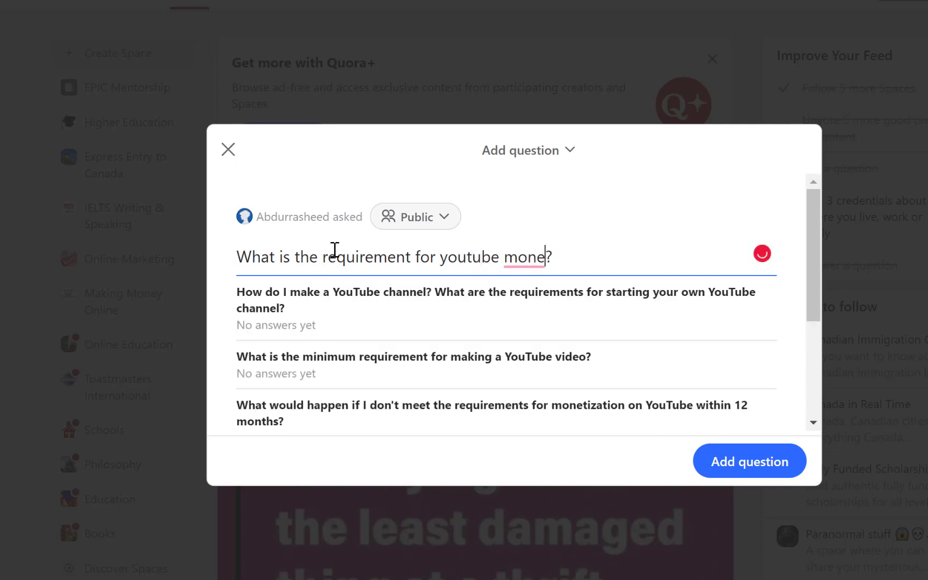
text(tization)
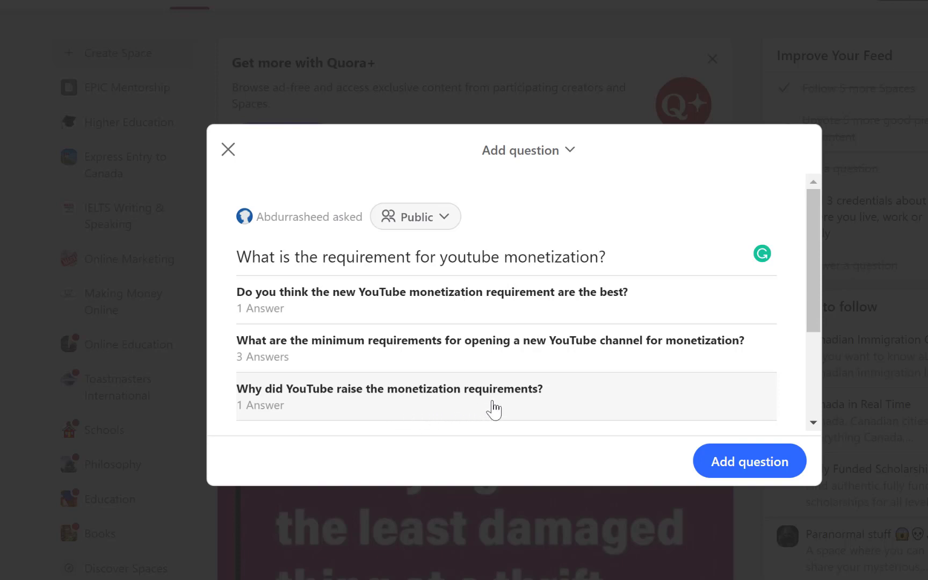
Look through the suggested similar questions, then submit the question with the suggested spelling "YouTube"
scroll(497, 408, down, 2)
scroll(501, 406, down, 3)
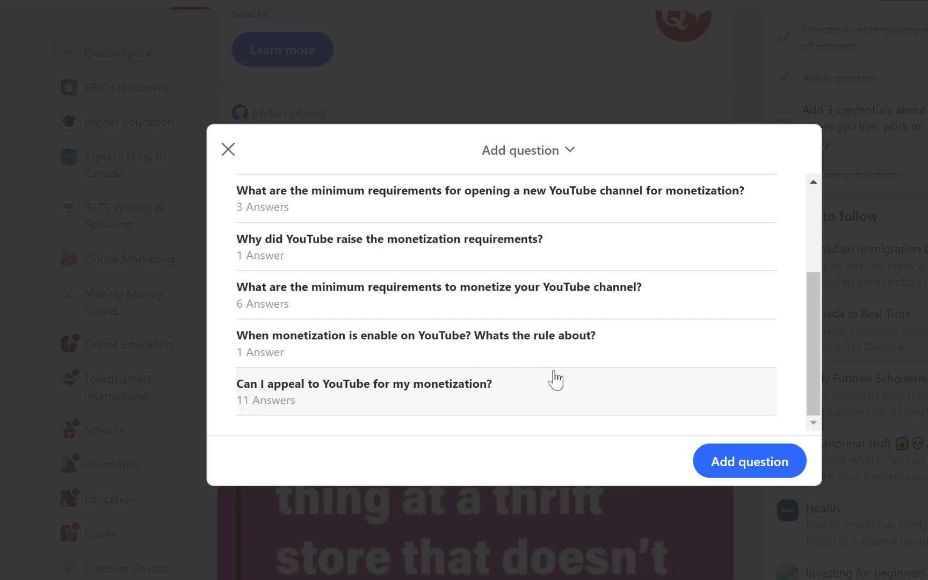
scroll(554, 379, up, 3)
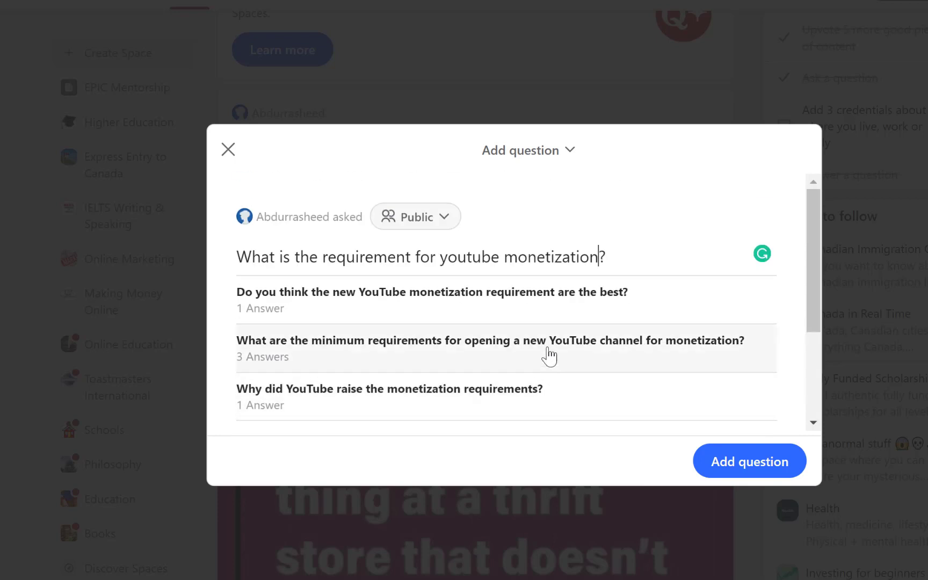
click(749, 465)
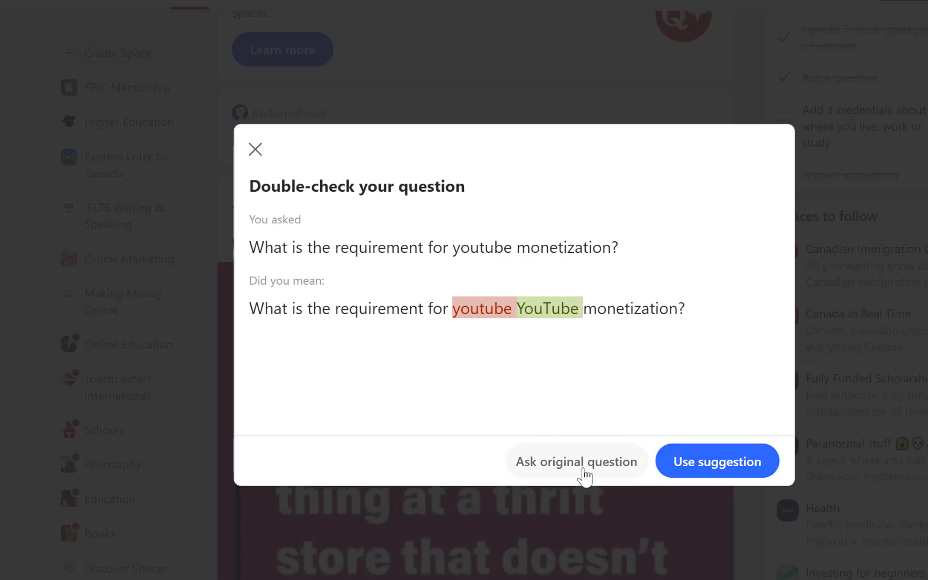
click(674, 459)
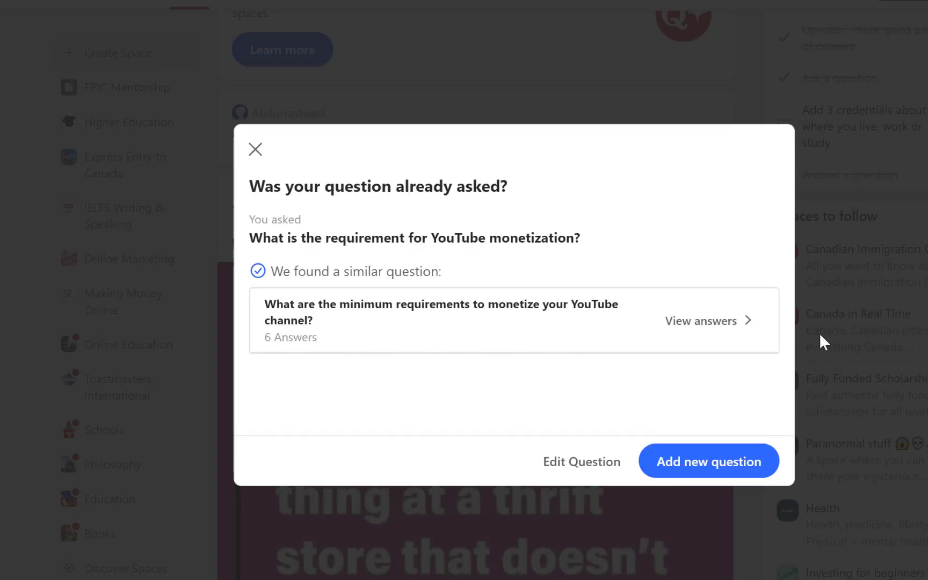
View the answers to the similar question about monetizing a YouTube channel and highlight "1000 subs" in the first answer
click(702, 321)
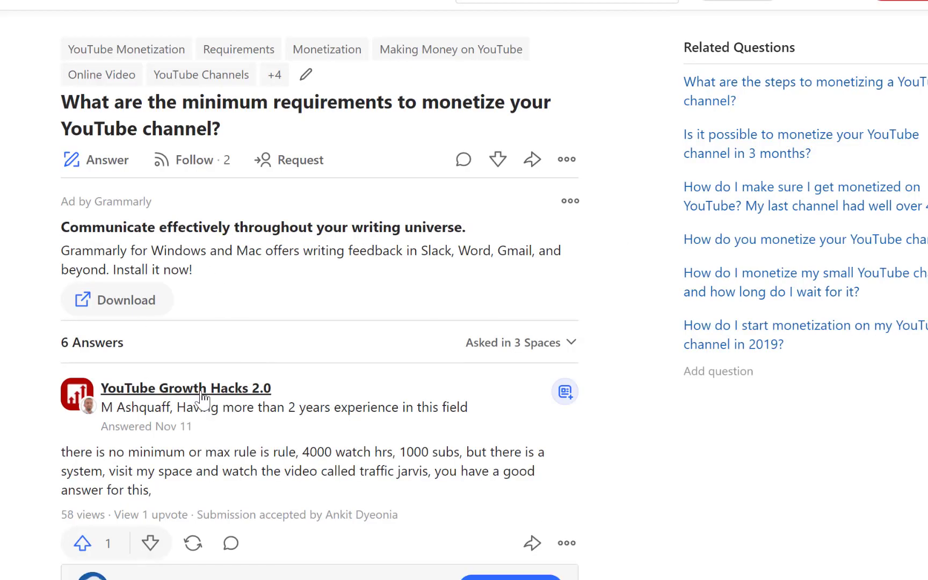
scroll(203, 381, down, 8)
scroll(201, 397, up, 5)
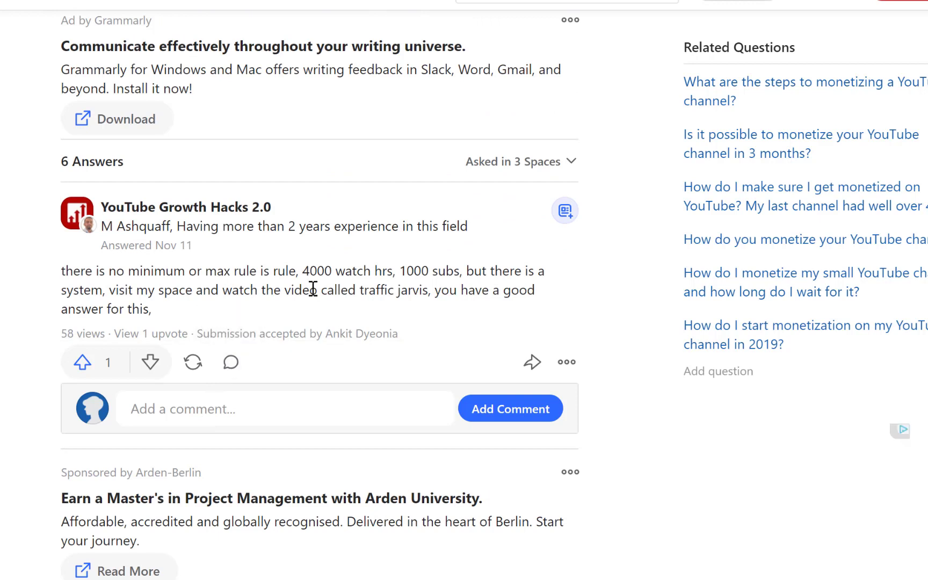
drag(305, 274, 460, 272)
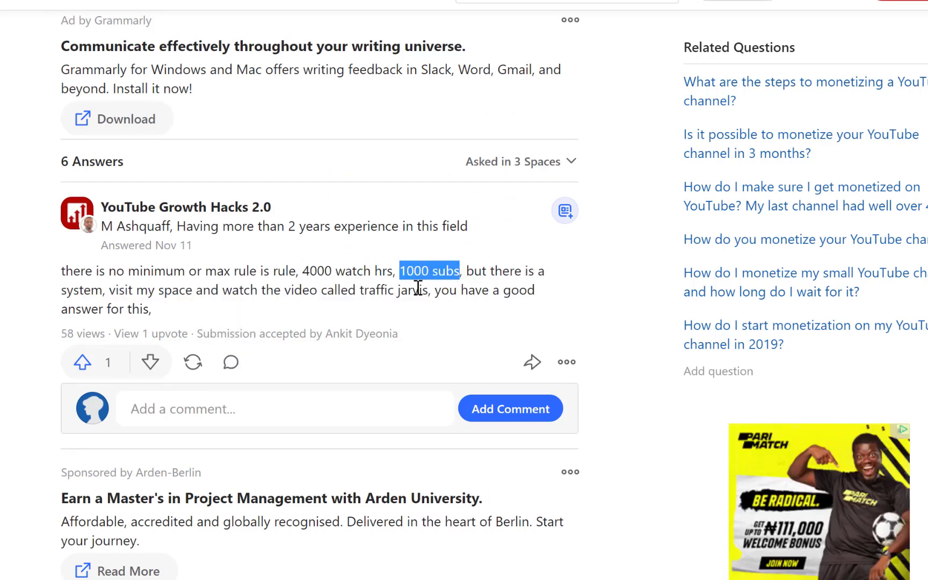
Upvote the YouTube Growth Hacks 2.0 answer and return to the home feed
click(84, 363)
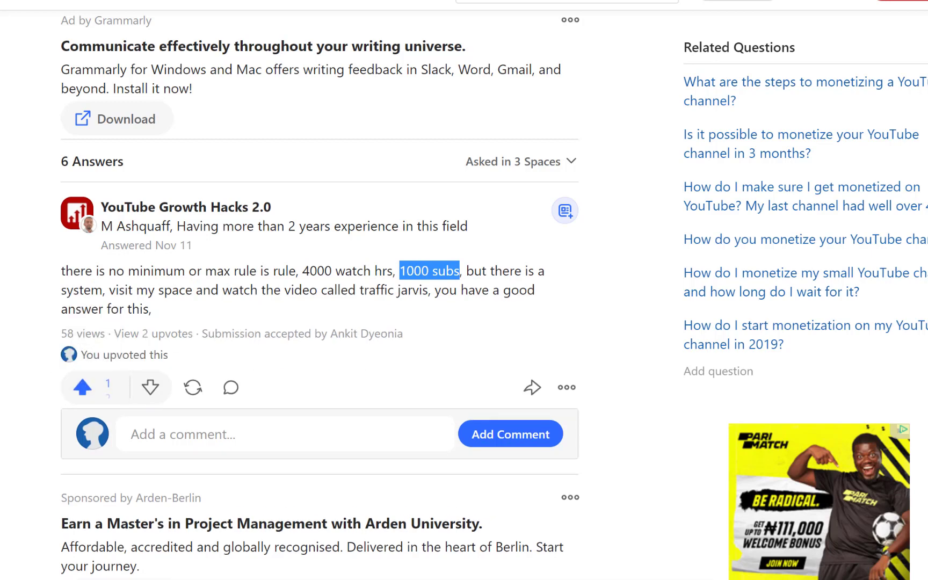
scroll(362, 346, up, 3)
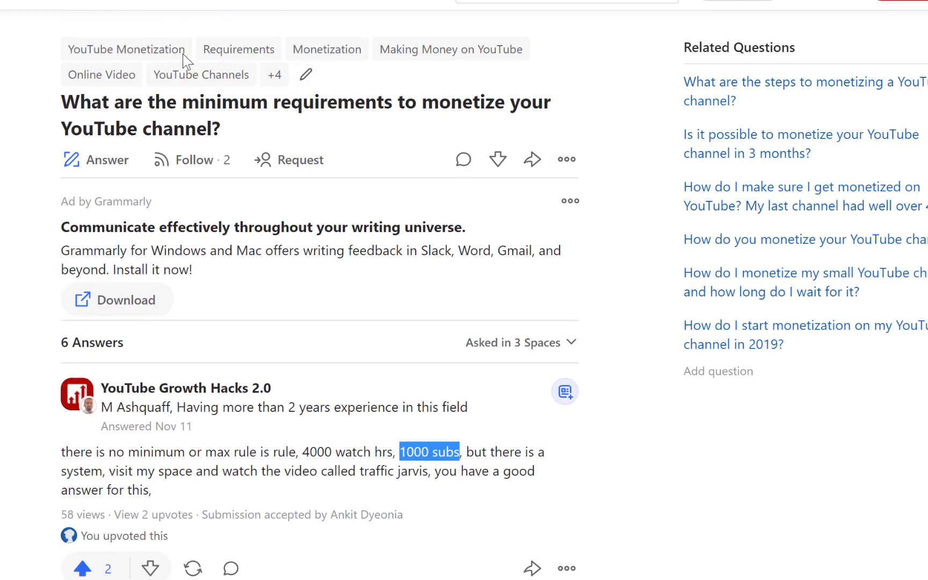
click(156, 15)
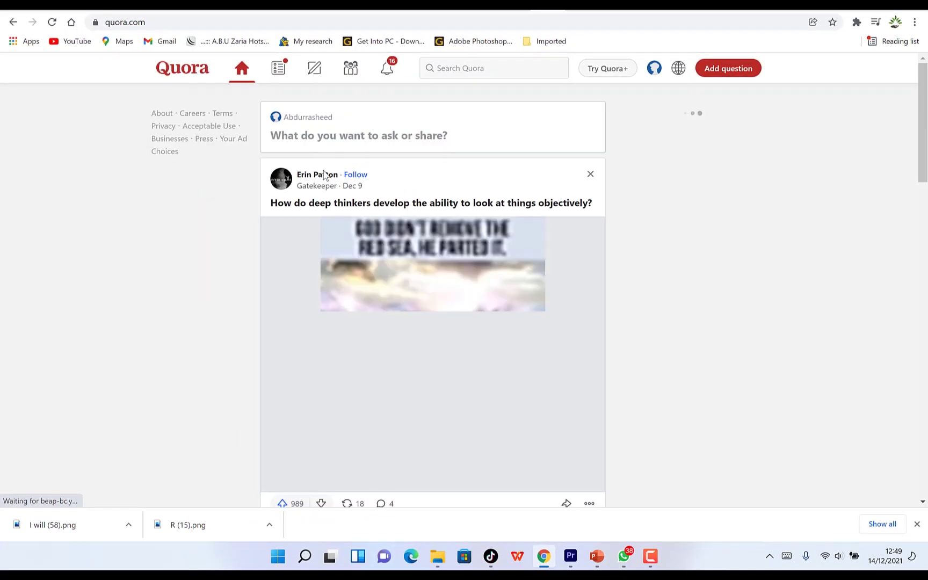